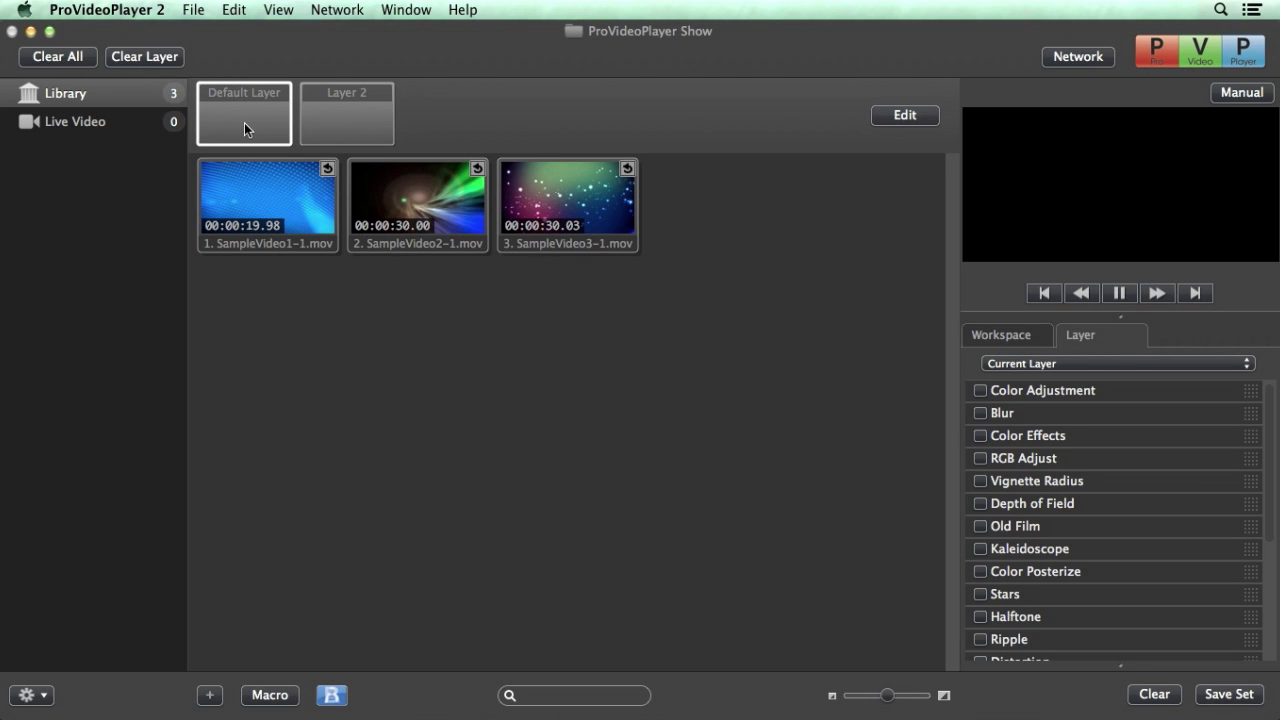
# Play SampleVideo1 on the Default Layer, then clear all layers so the output goes black
pyautogui.click(319, 205)
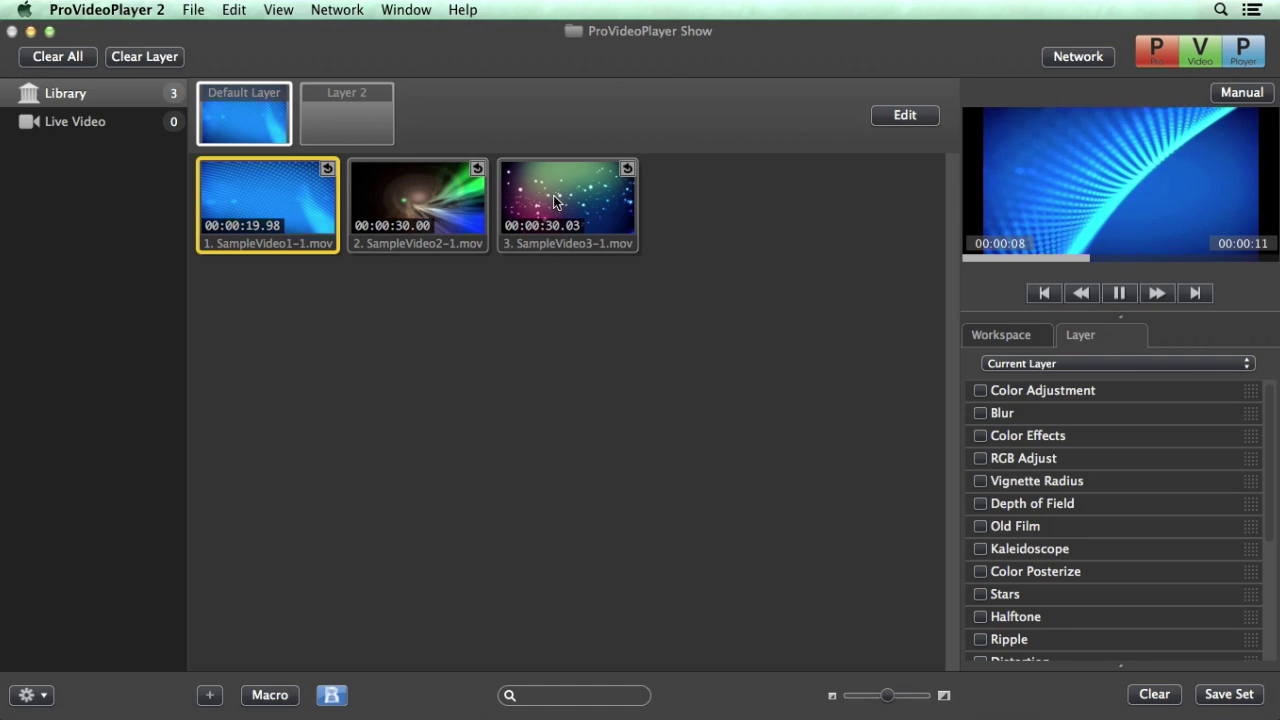
pyautogui.moveTo(556, 198)
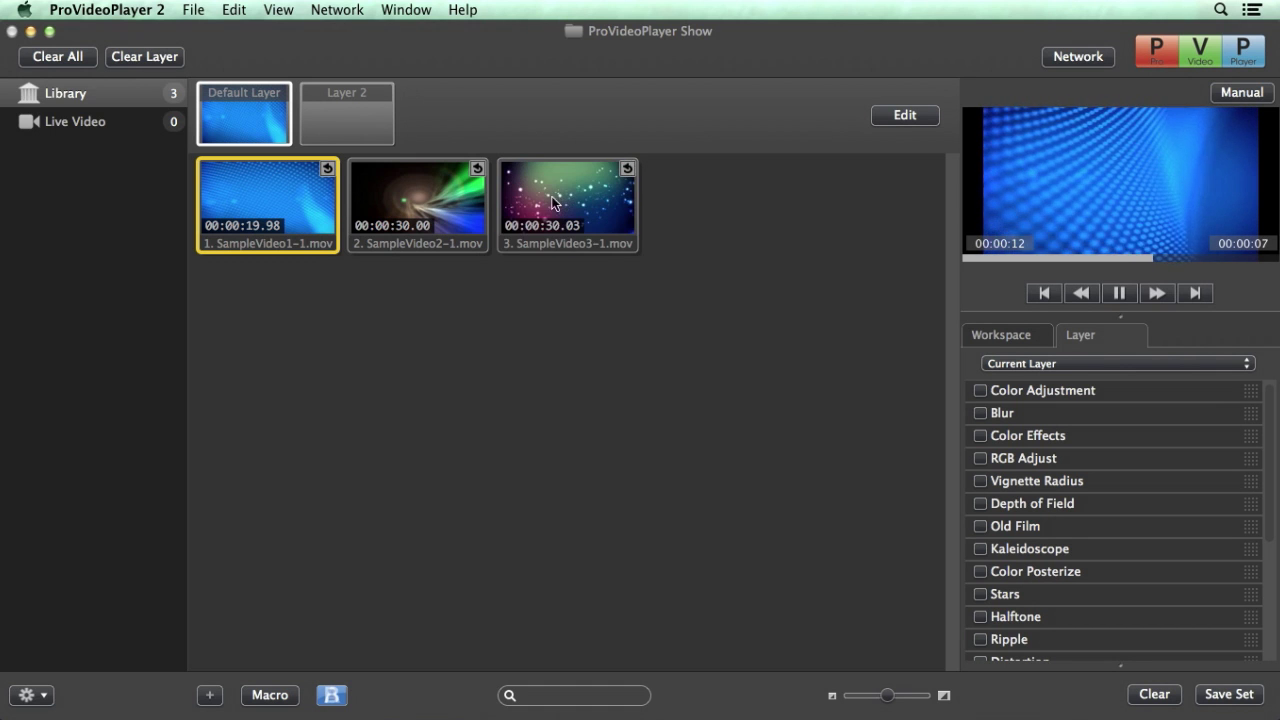
pyautogui.moveTo(414, 200)
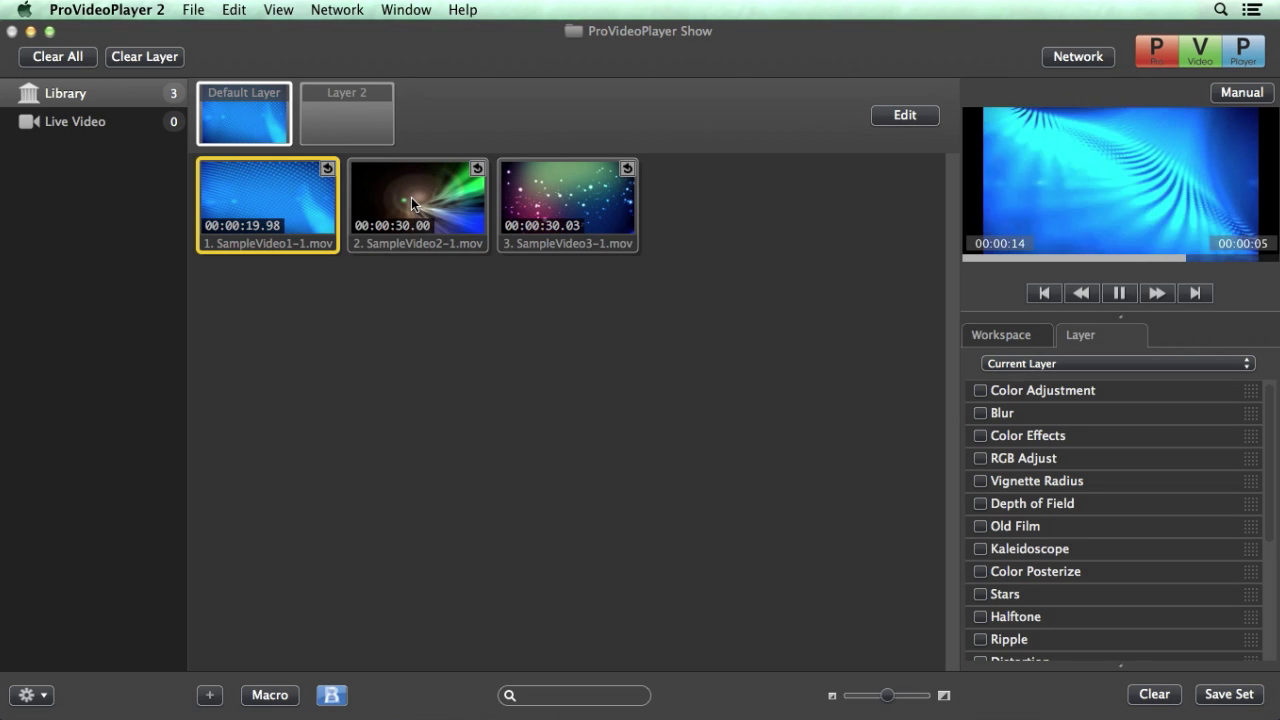
pyautogui.click(72, 57)
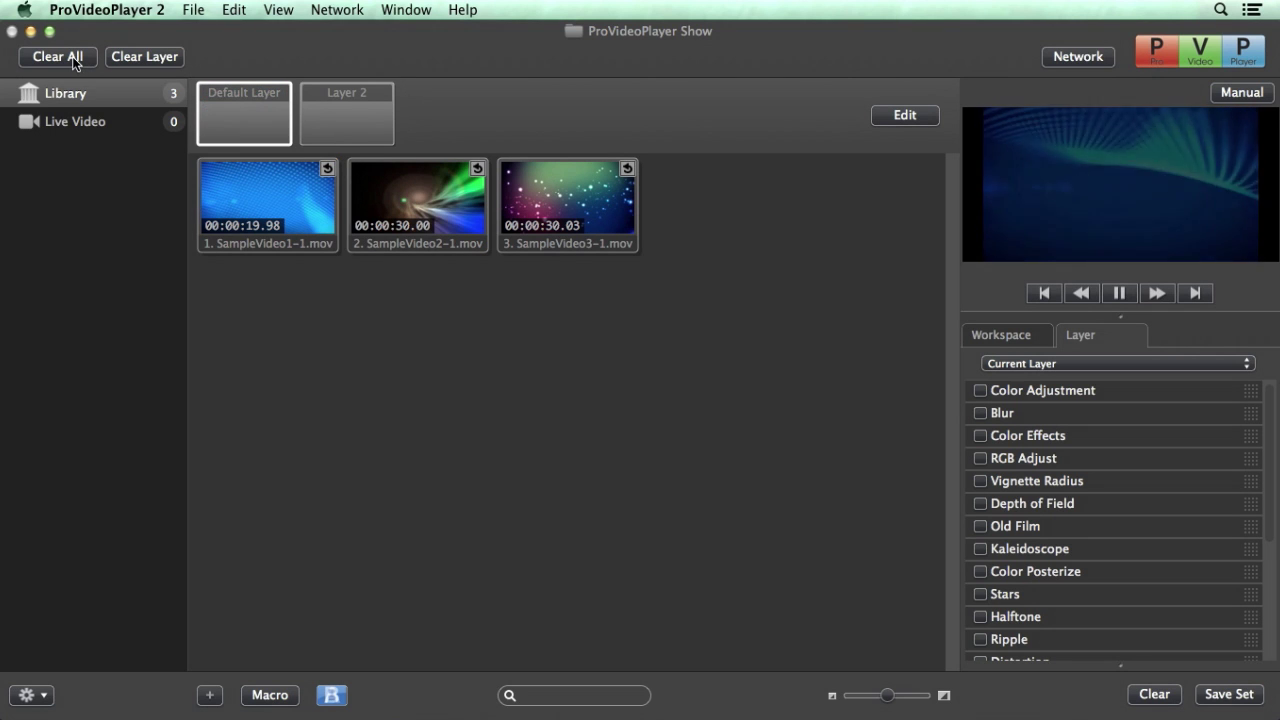
# Make Iris the cue transition and play SampleVideo1, then SampleVideo2, through it
pyautogui.click(331, 697)
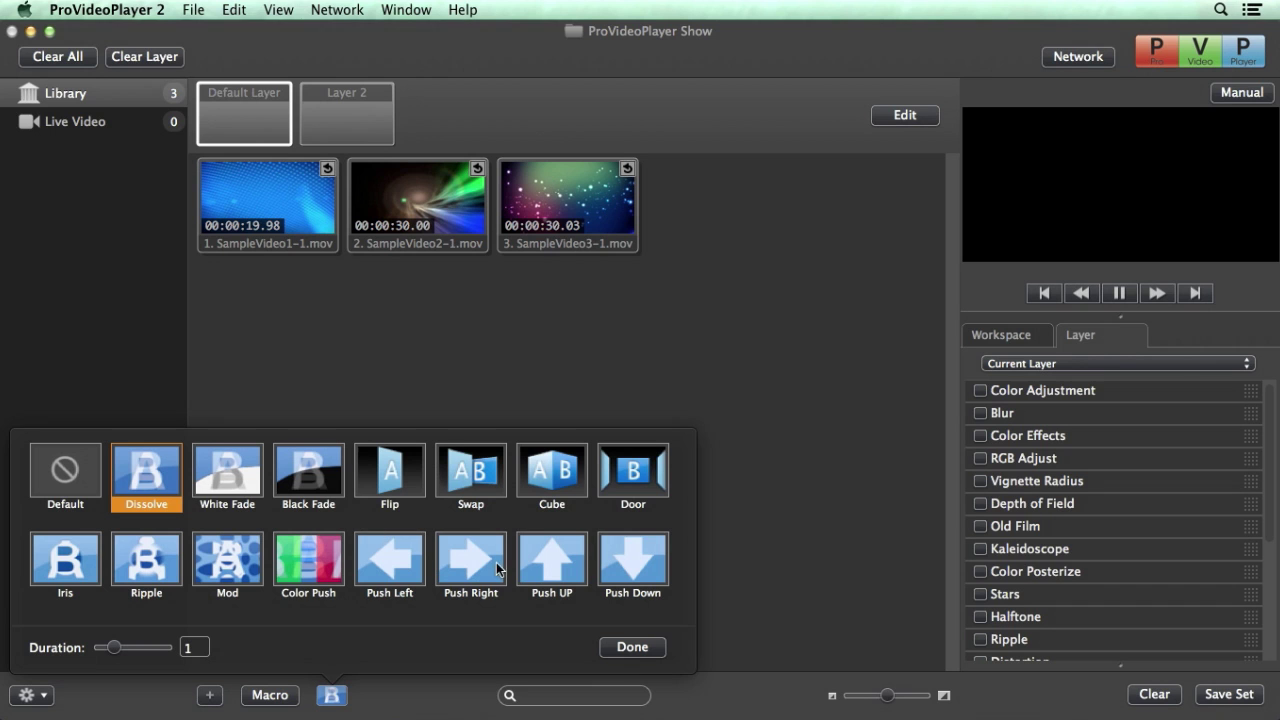
pyautogui.click(57, 566)
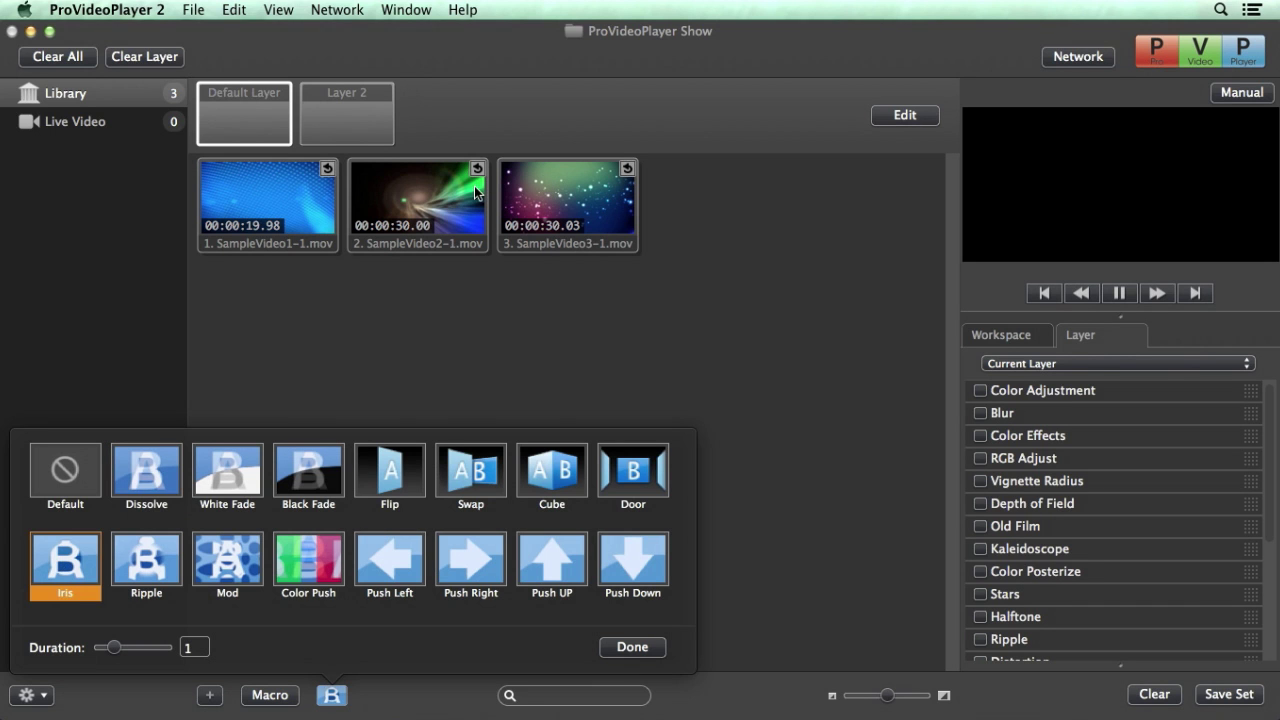
pyautogui.click(270, 215)
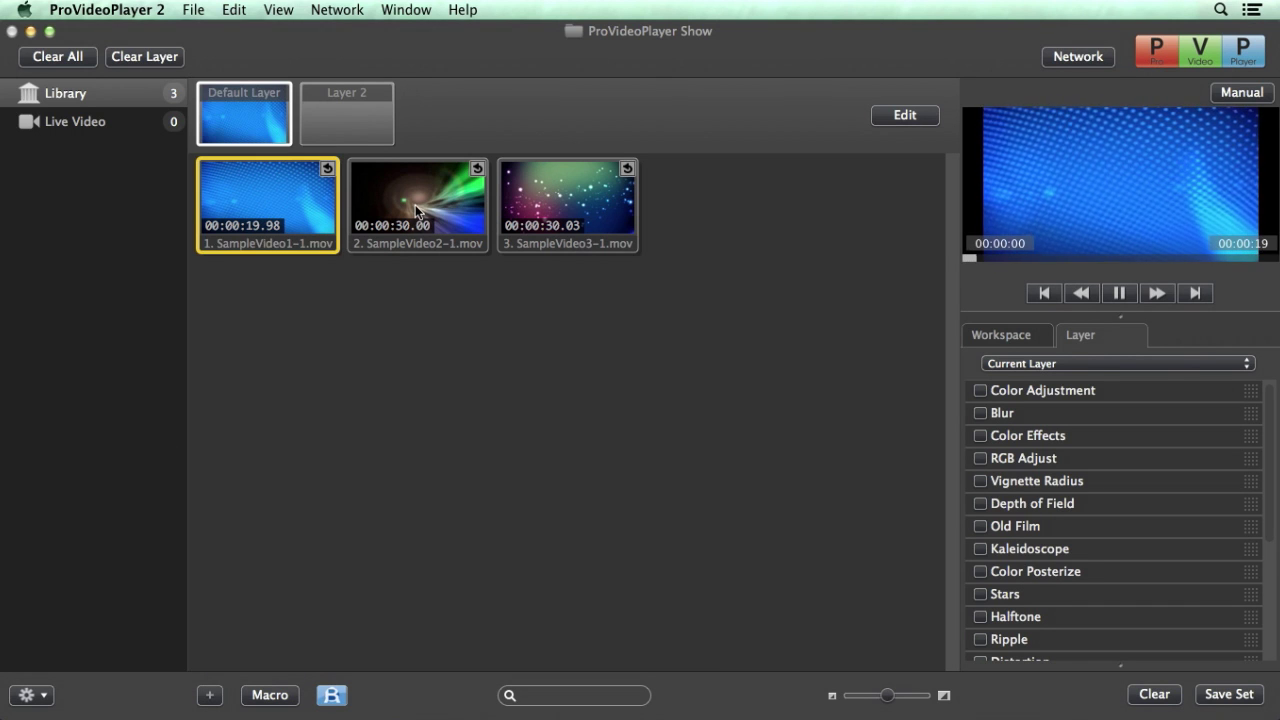
pyautogui.click(415, 207)
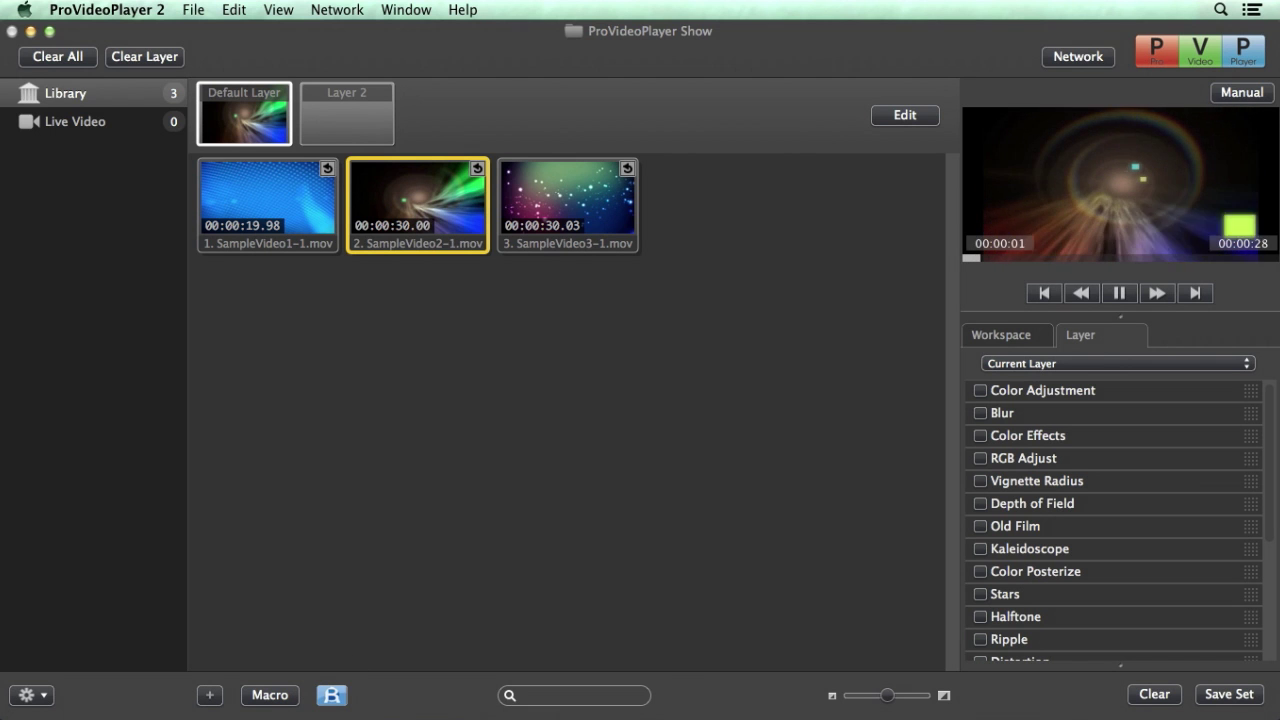
# Change the cue transition to Cube and play SampleVideo3 with it
pyautogui.click(334, 694)
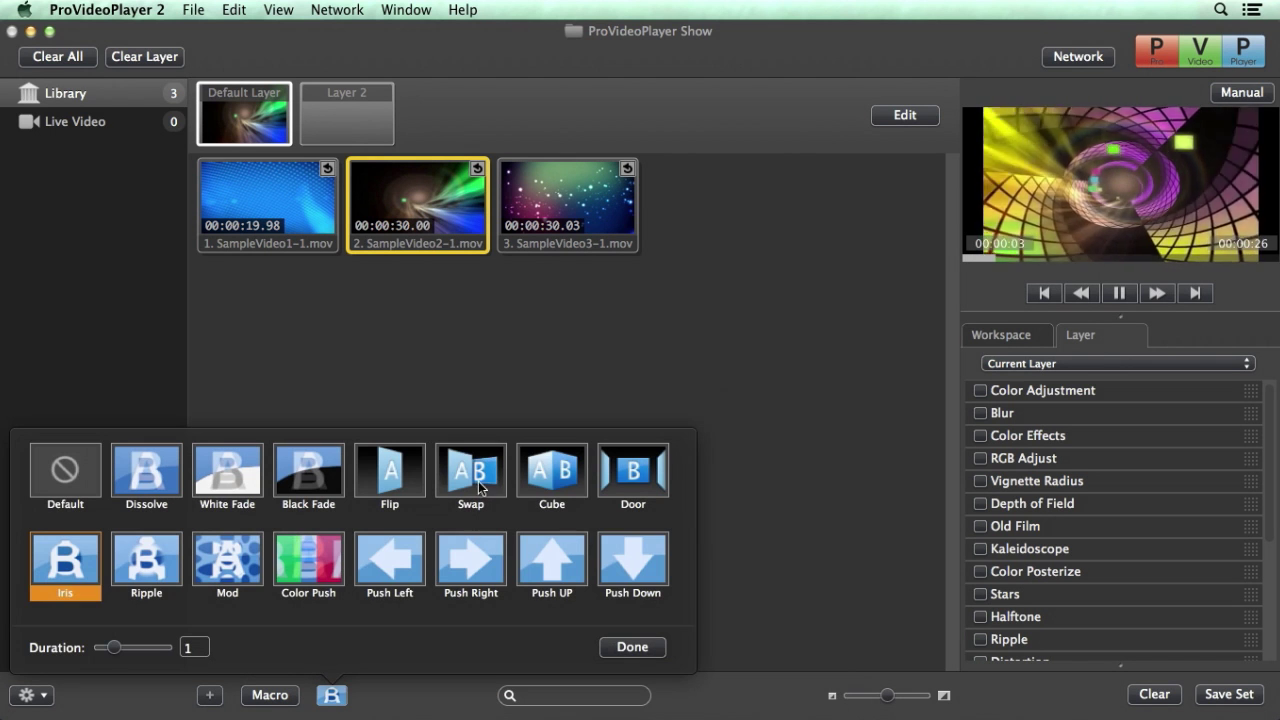
pyautogui.click(555, 485)
pyautogui.click(565, 225)
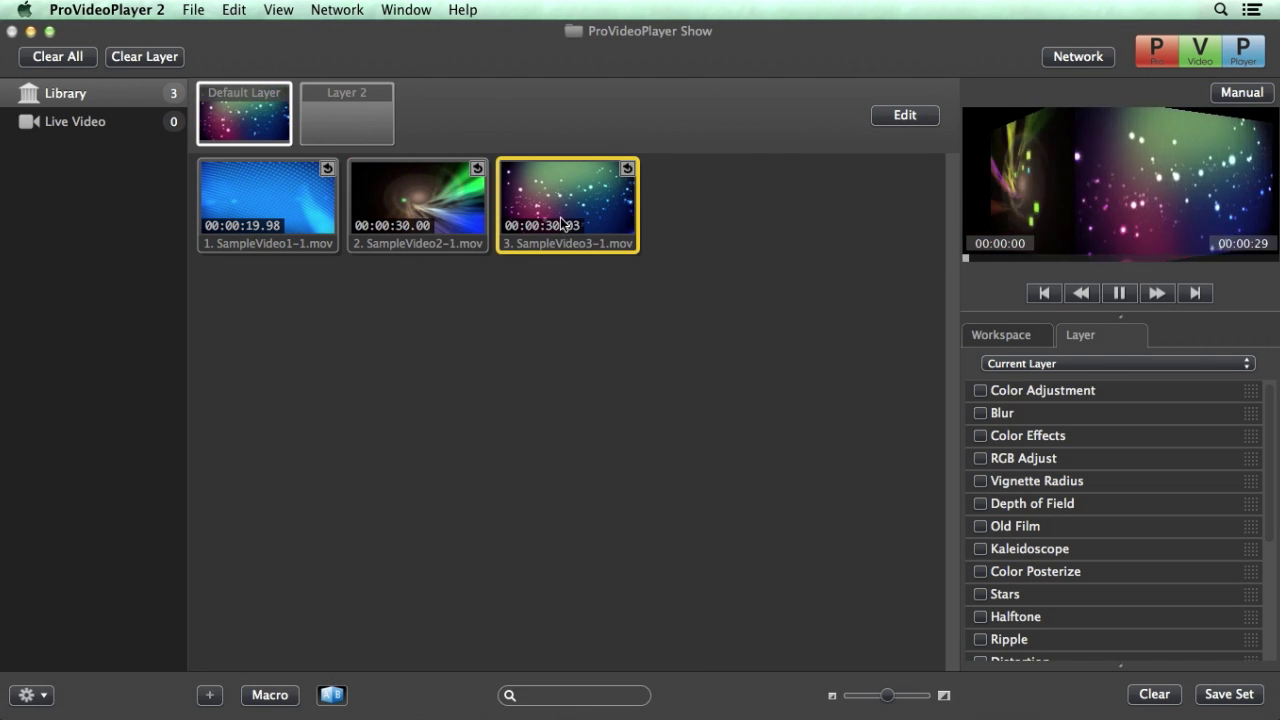
# Set the cue transition back to a 1-second Dissolve
pyautogui.click(331, 697)
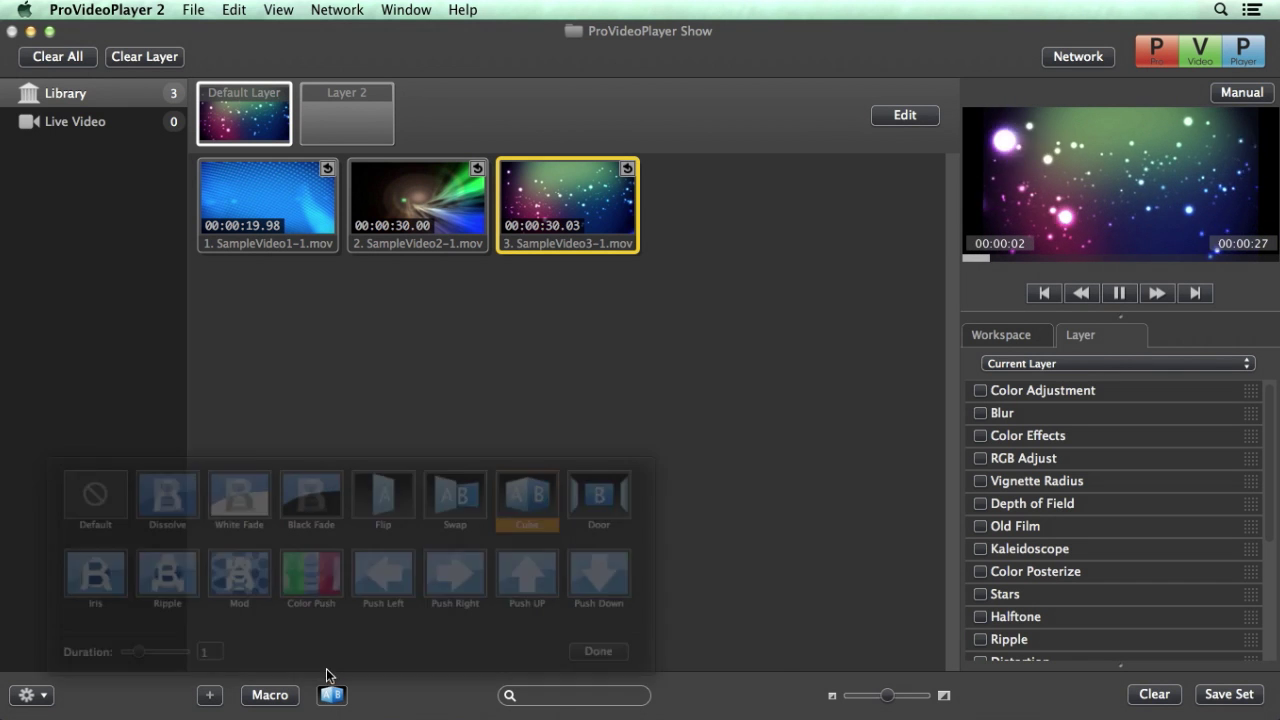
pyautogui.click(152, 479)
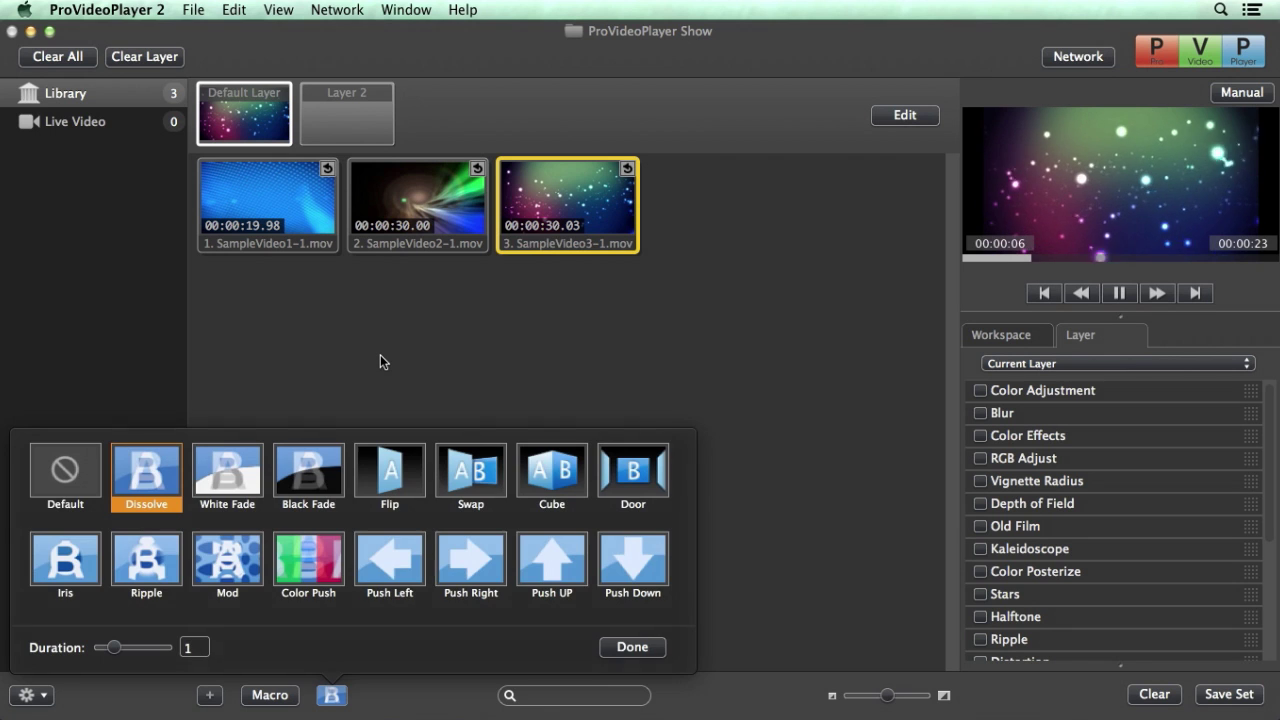
pyautogui.click(380, 354)
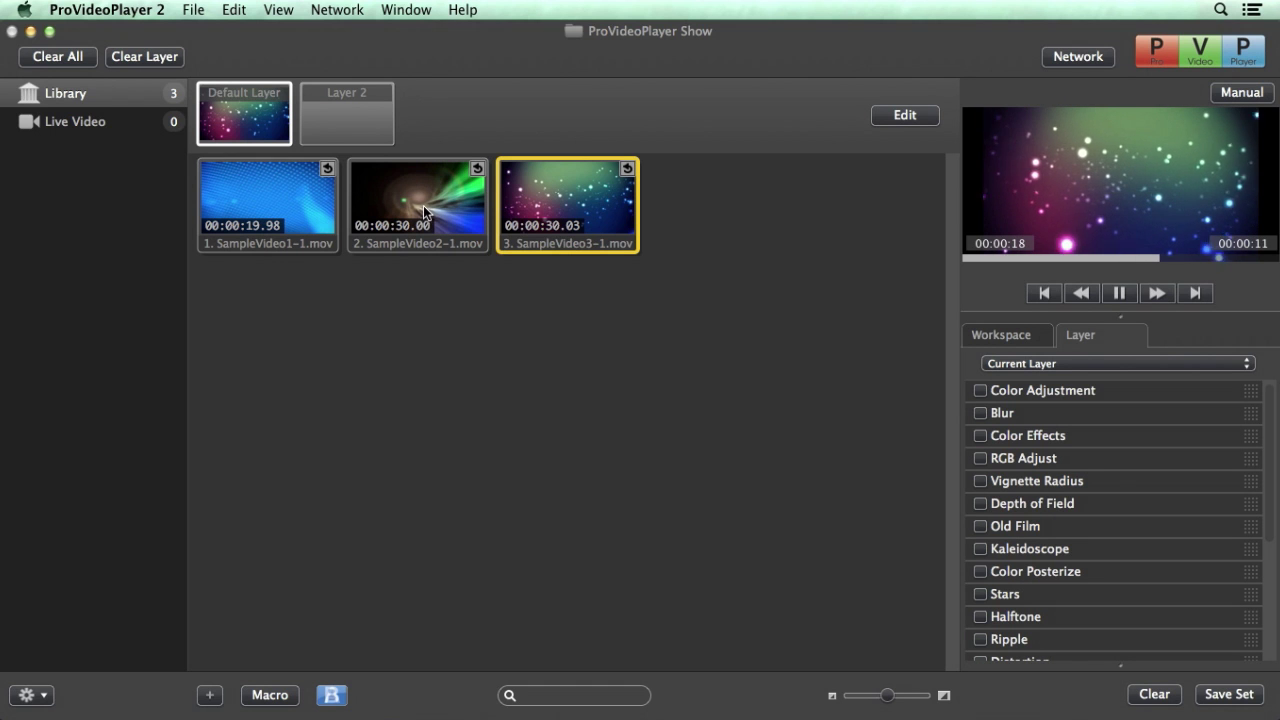
# Give the SampleVideo2 cue its own Iris transition lasting 2.7 seconds
pyautogui.rightClick(421, 200)
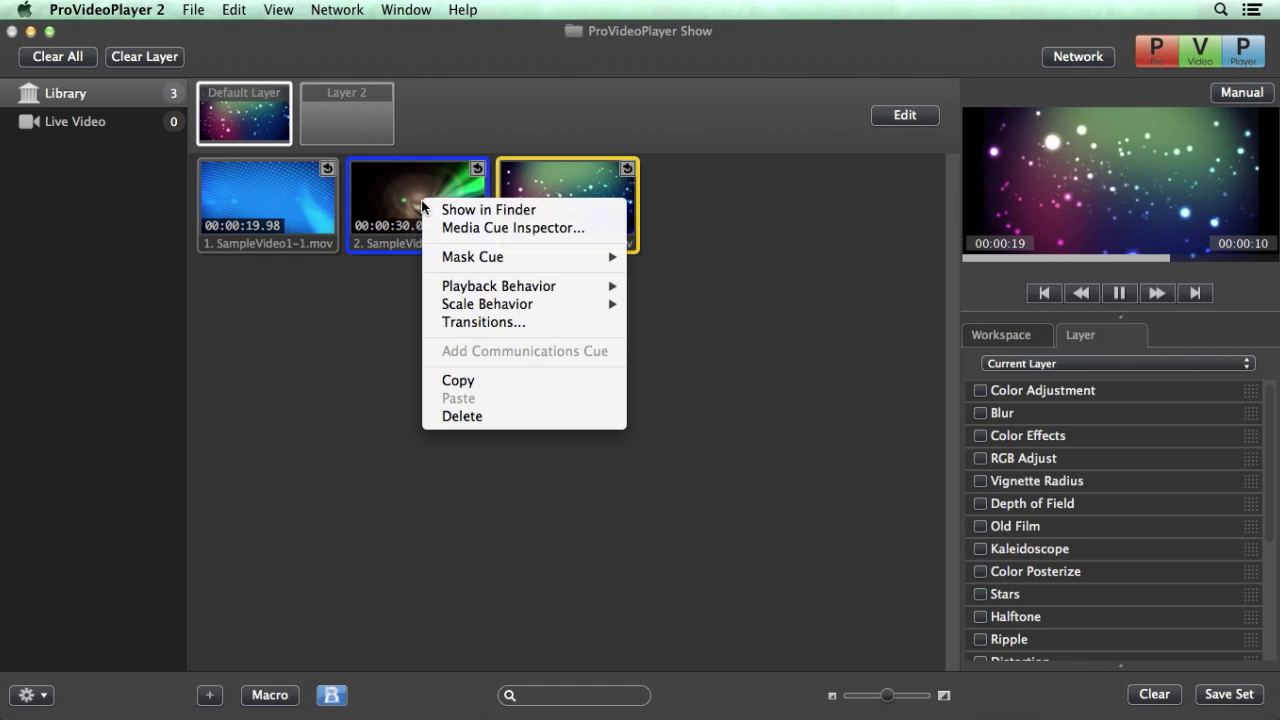
pyautogui.click(470, 321)
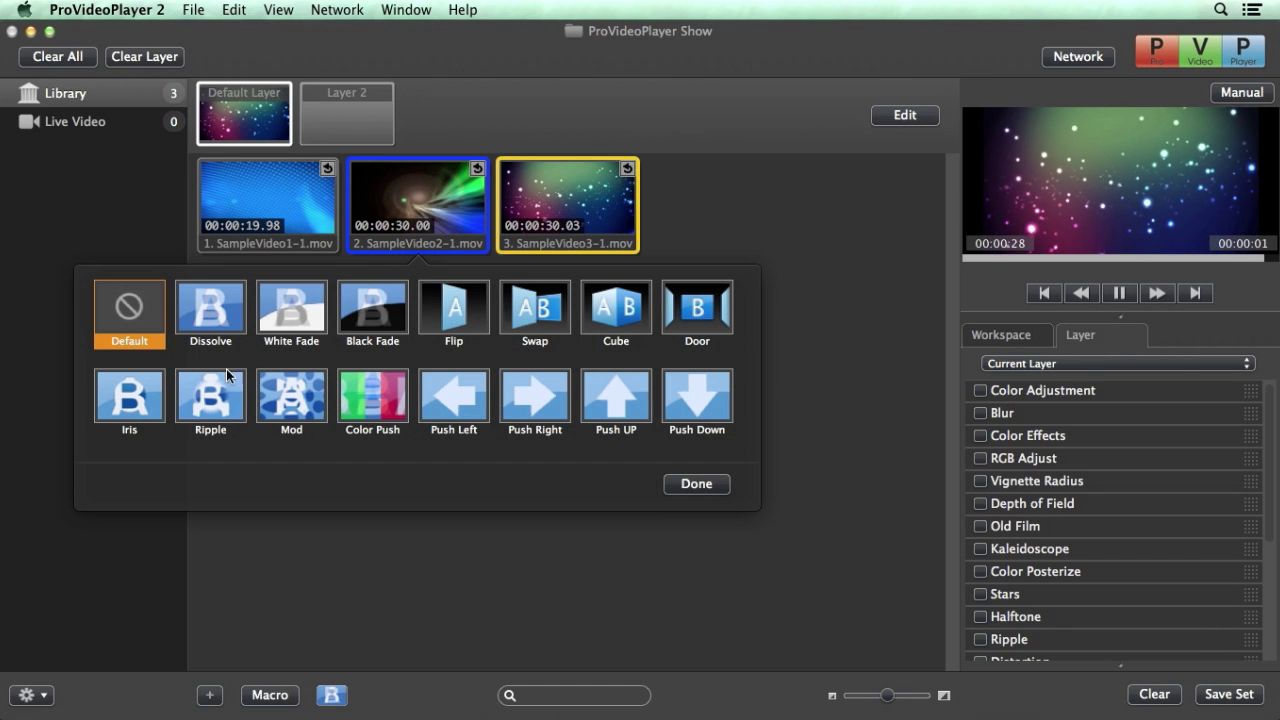
pyautogui.click(142, 403)
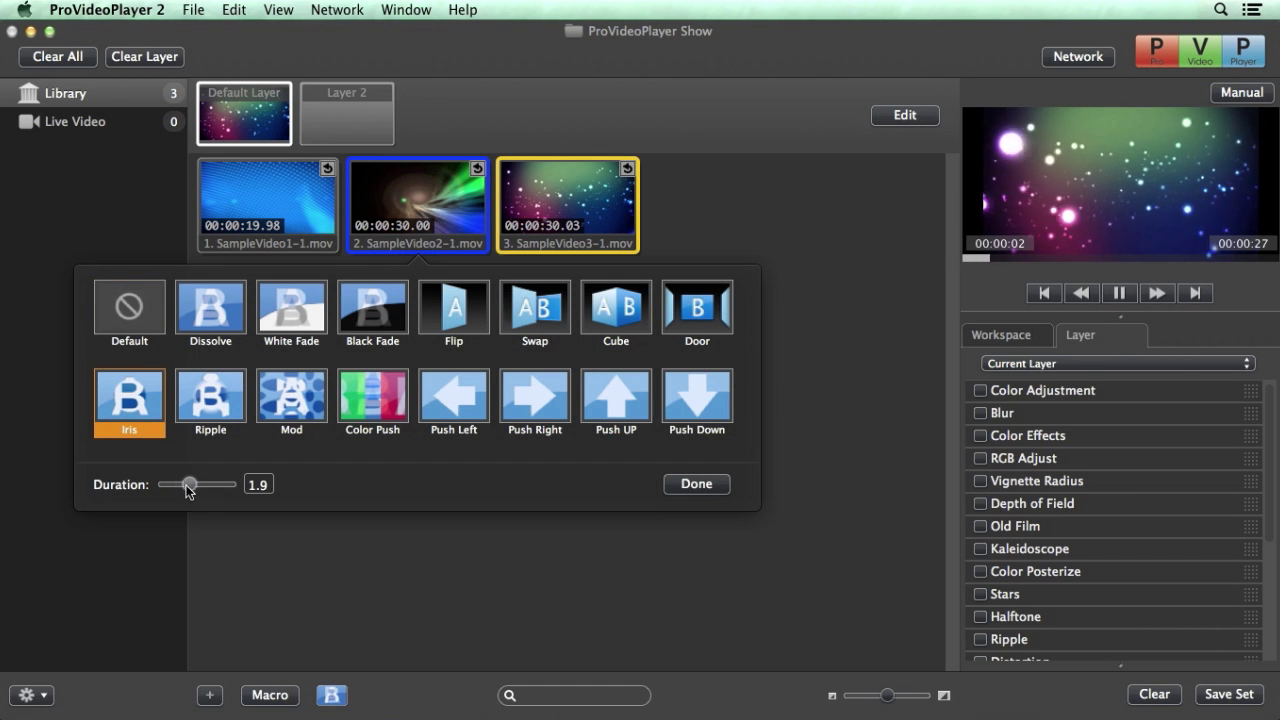
pyautogui.click(688, 488)
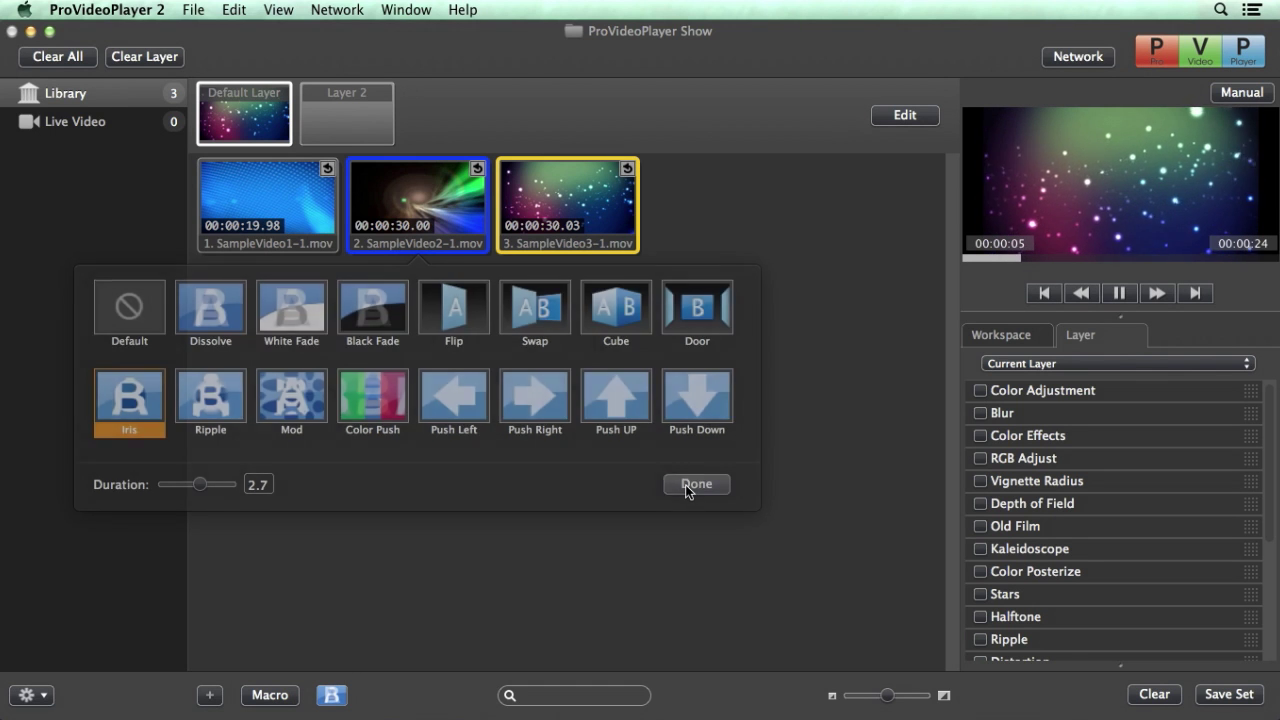
# Play SampleVideo1, then SampleVideo3, then SampleVideo2 to see its iris transition
pyautogui.click(282, 196)
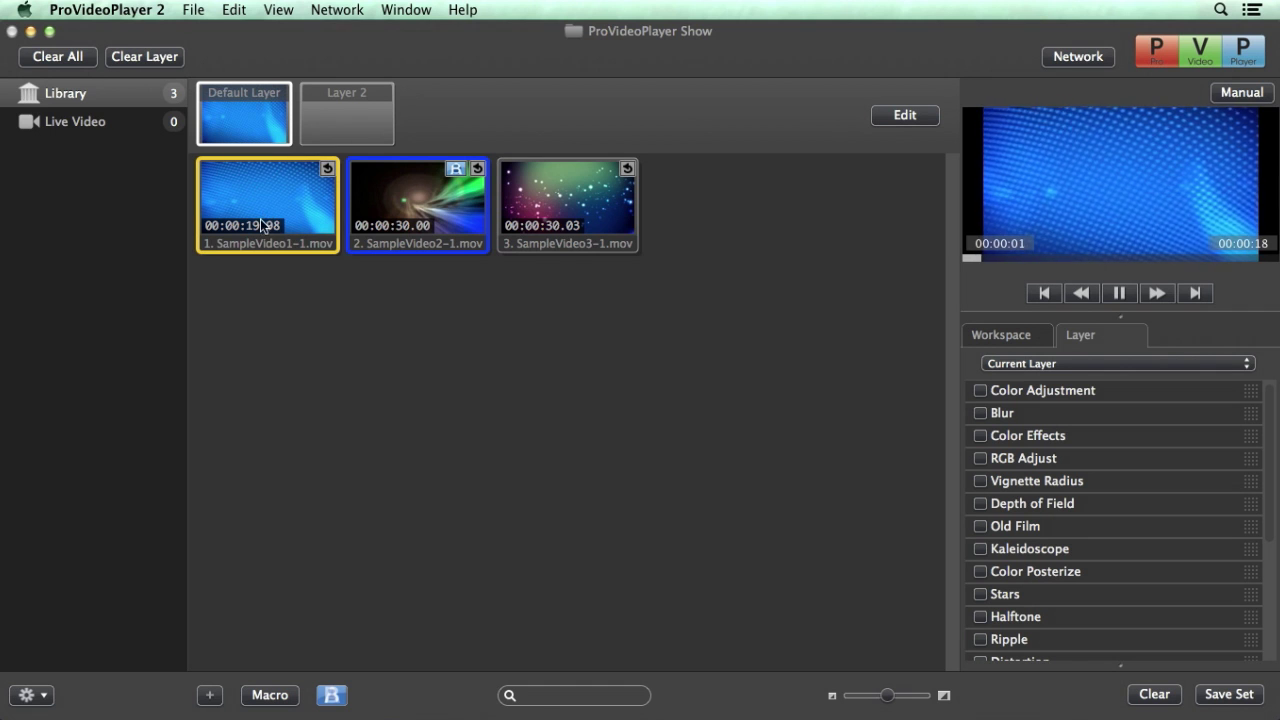
pyautogui.click(552, 206)
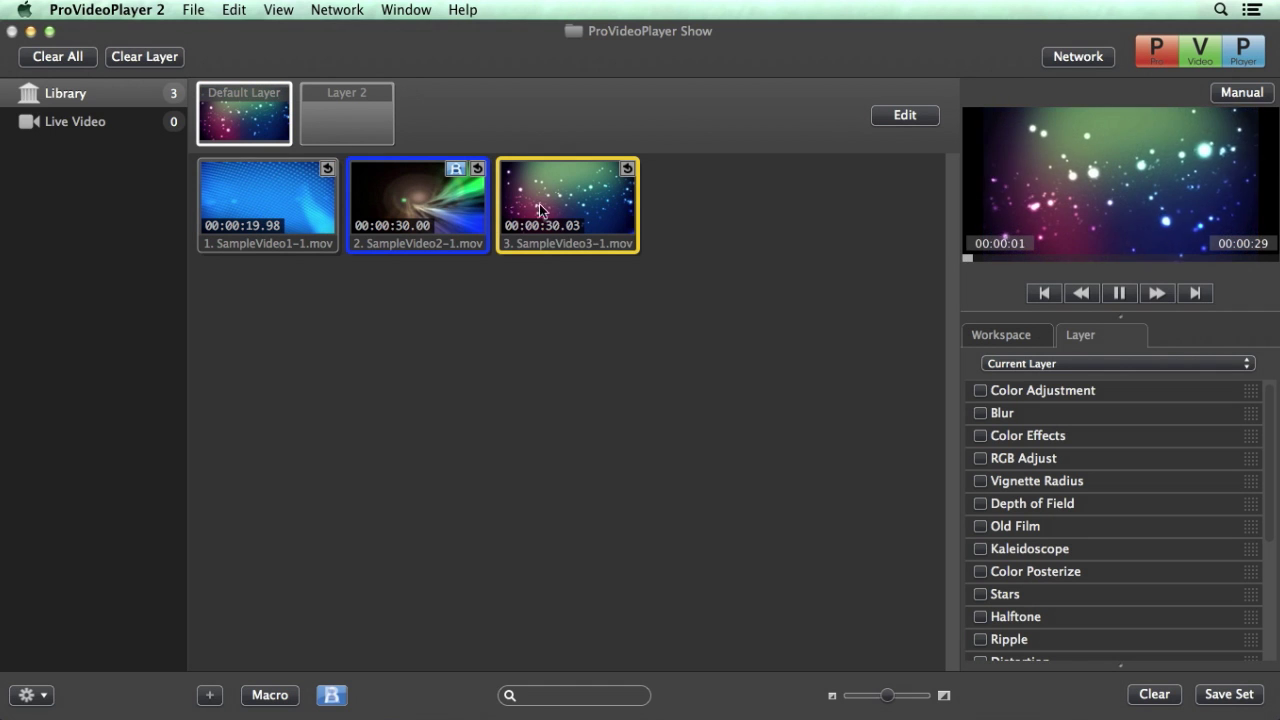
pyautogui.click(424, 212)
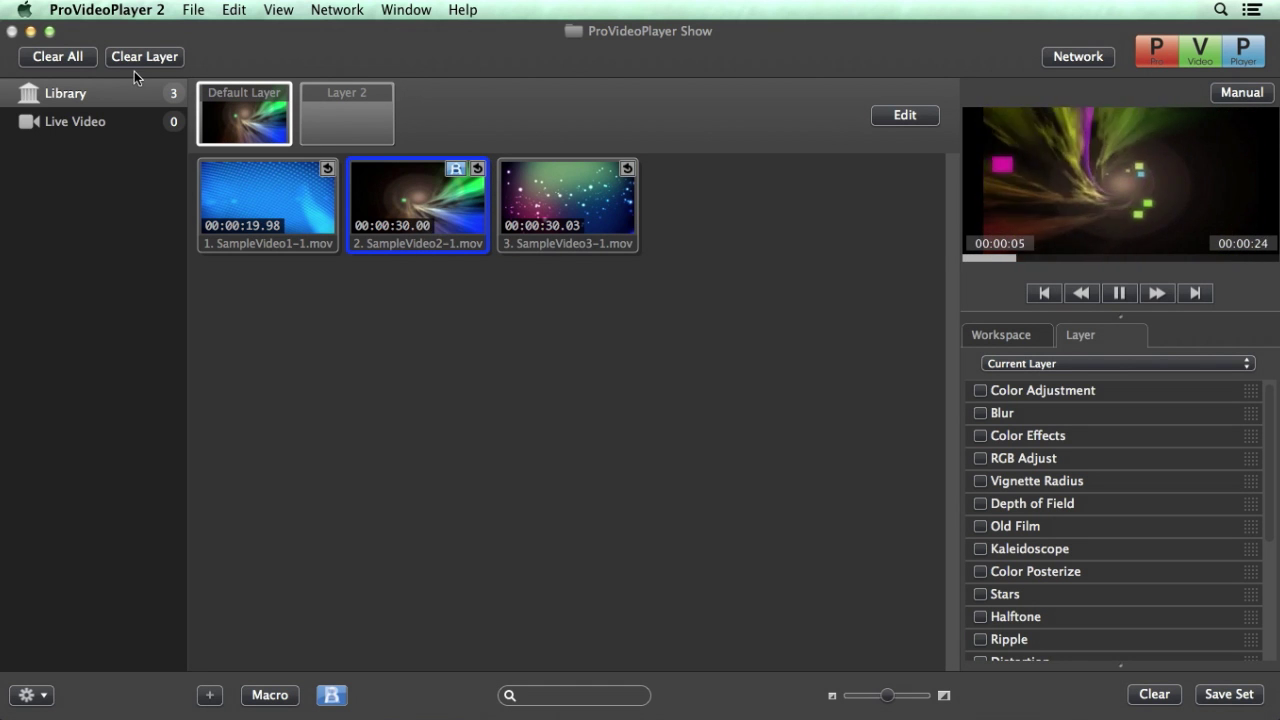
# Clear the output, target the layer effects at the Default Layer, and play SampleVideo3
pyautogui.click(70, 60)
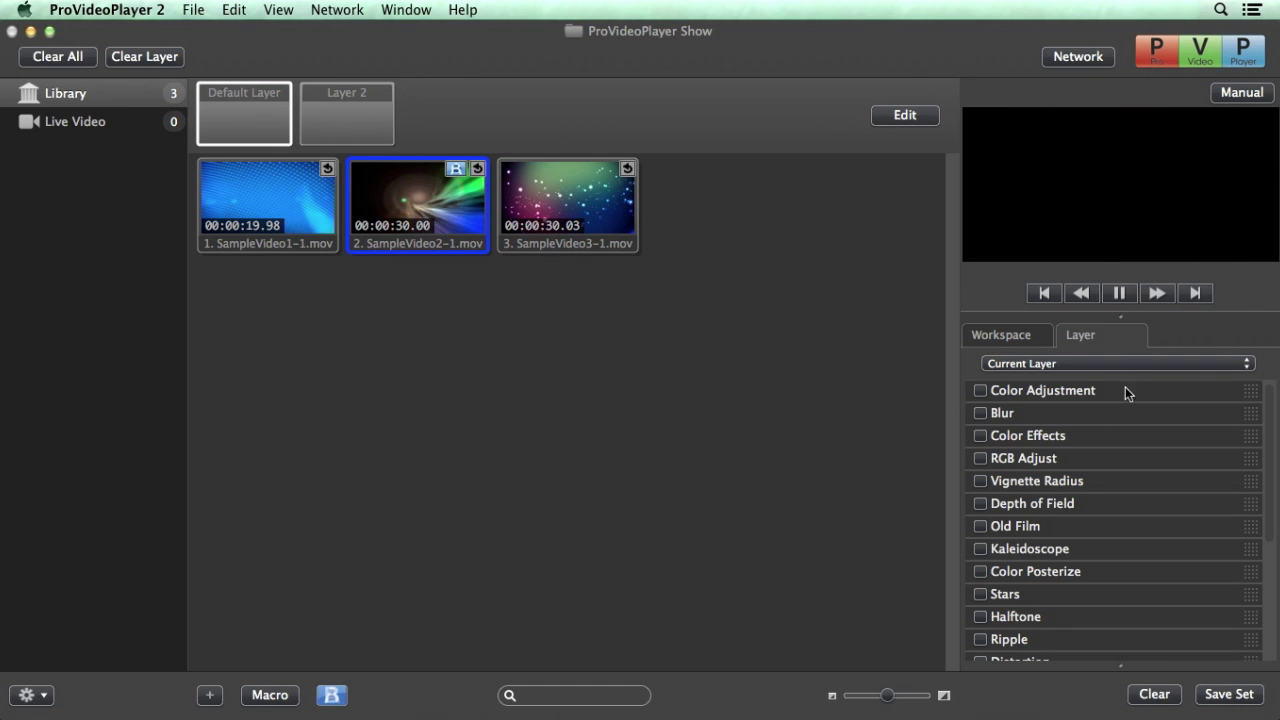
pyautogui.click(1023, 341)
pyautogui.click(1106, 335)
pyautogui.click(1064, 365)
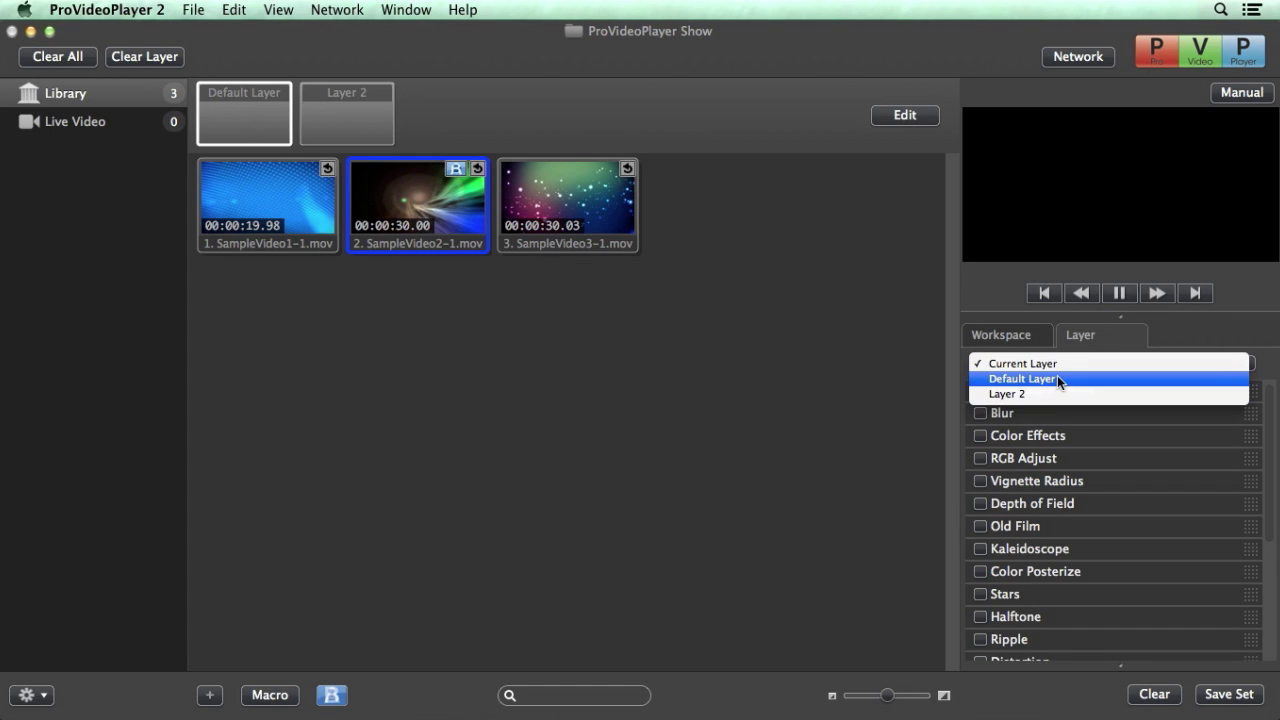
pyautogui.click(1060, 378)
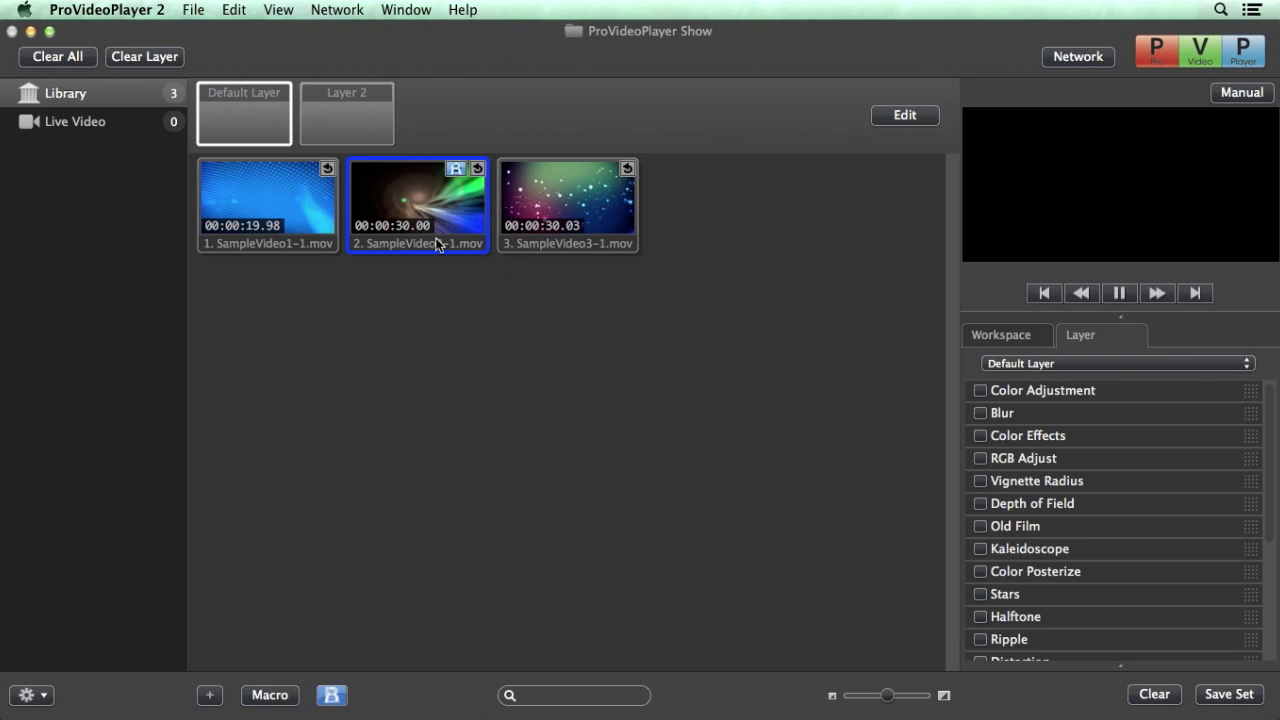
pyautogui.click(575, 207)
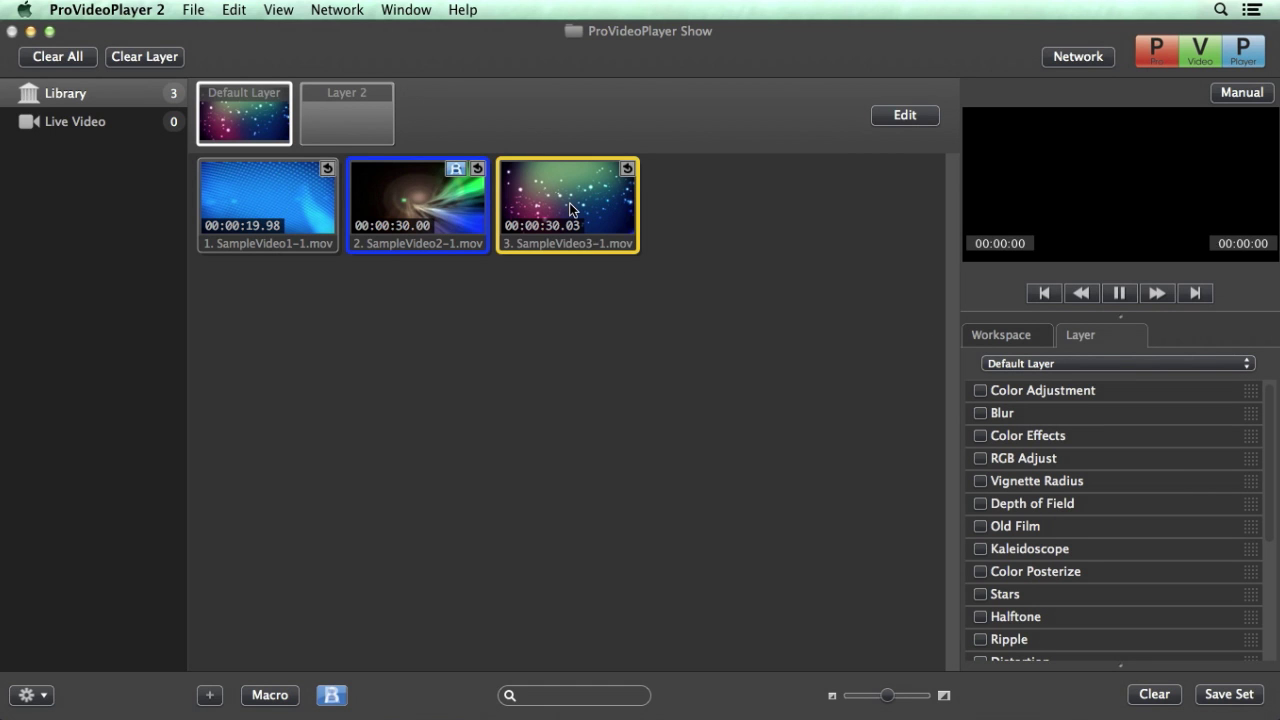
# Turn on the Blur effect in Edge Blur mode
pyautogui.click(1033, 415)
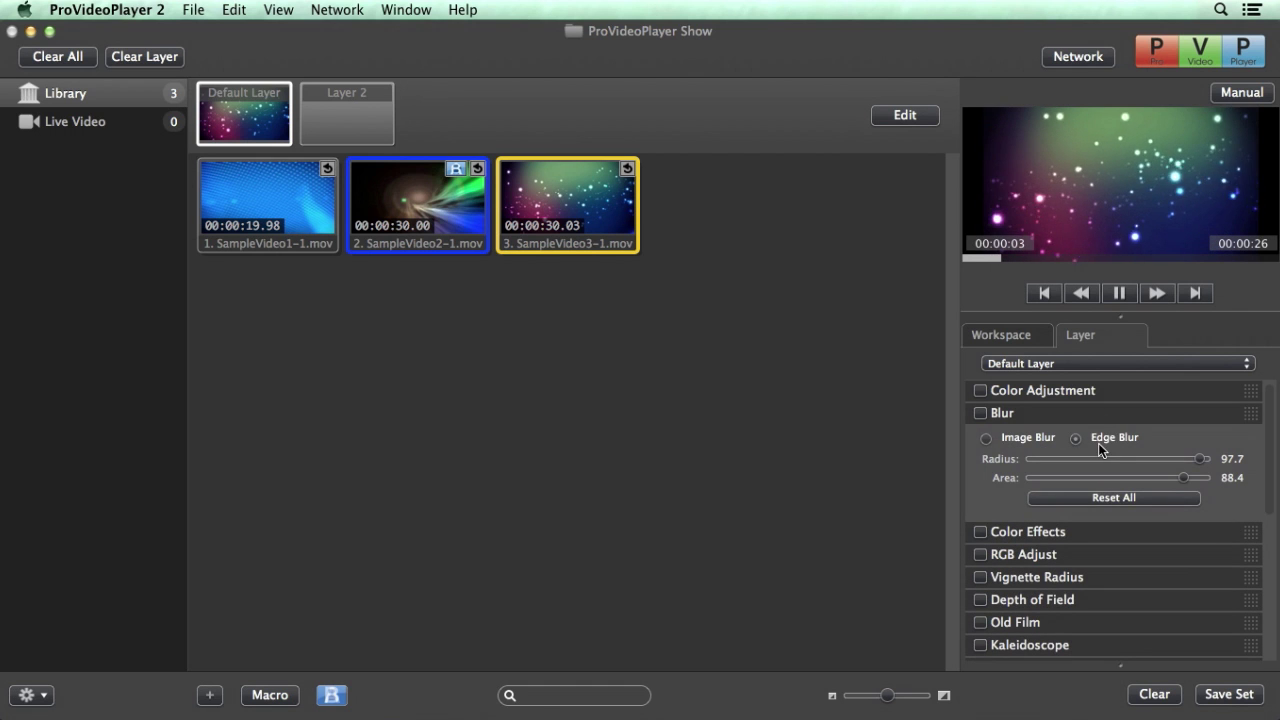
pyautogui.click(1076, 439)
pyautogui.click(981, 414)
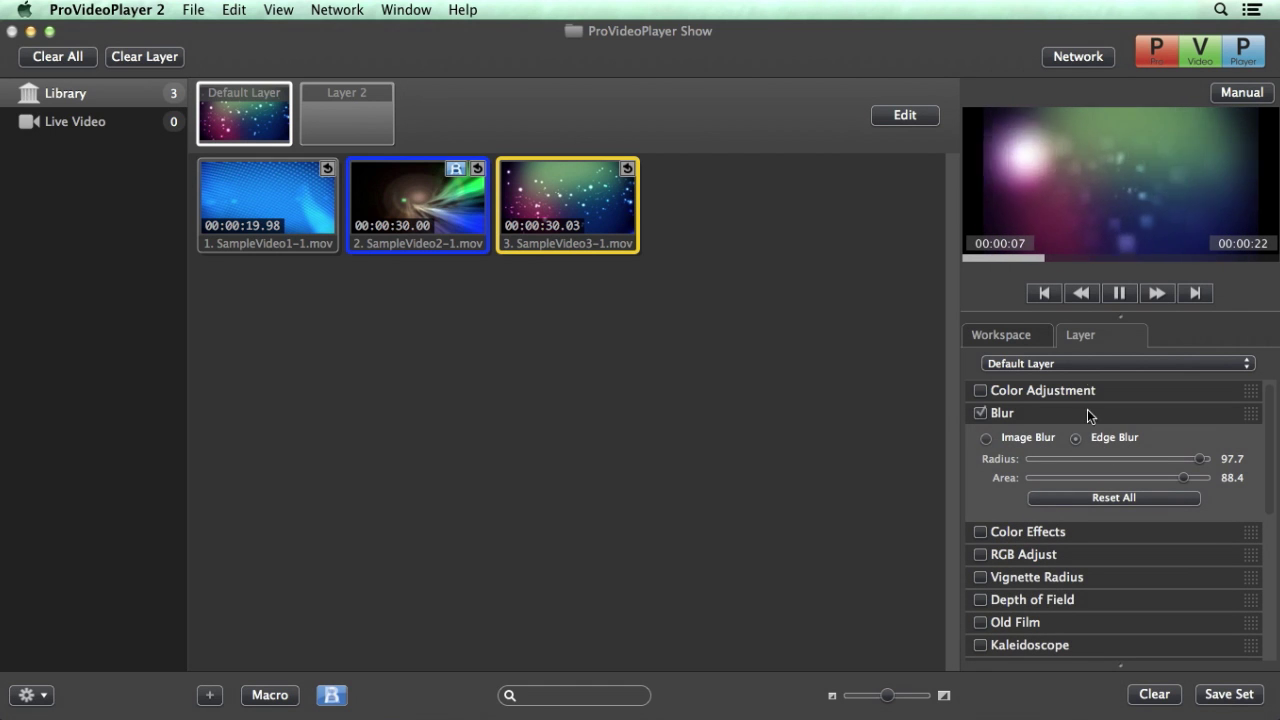
# Enable RGB Adjust and drop the red and blue channels to 0, leaving a green tint
pyautogui.click(1031, 554)
pyautogui.scroll(-1, 1182, 546)
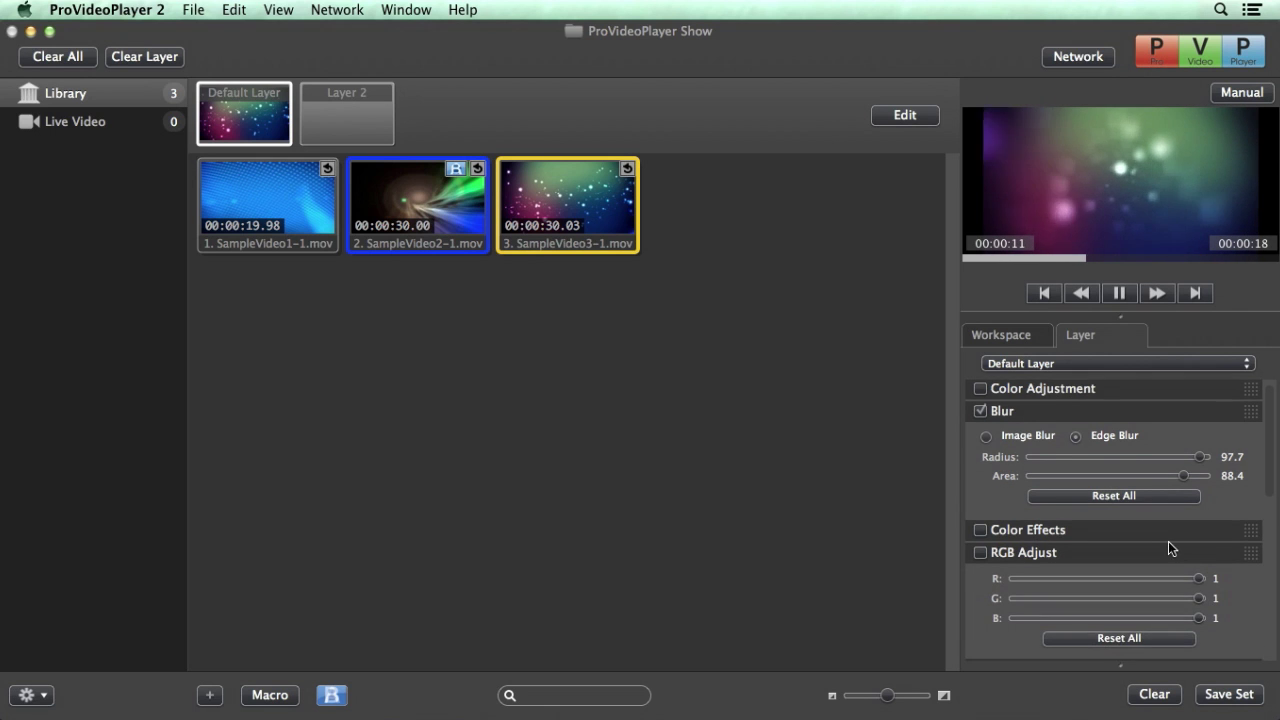
pyautogui.scroll(-1, 1162, 541)
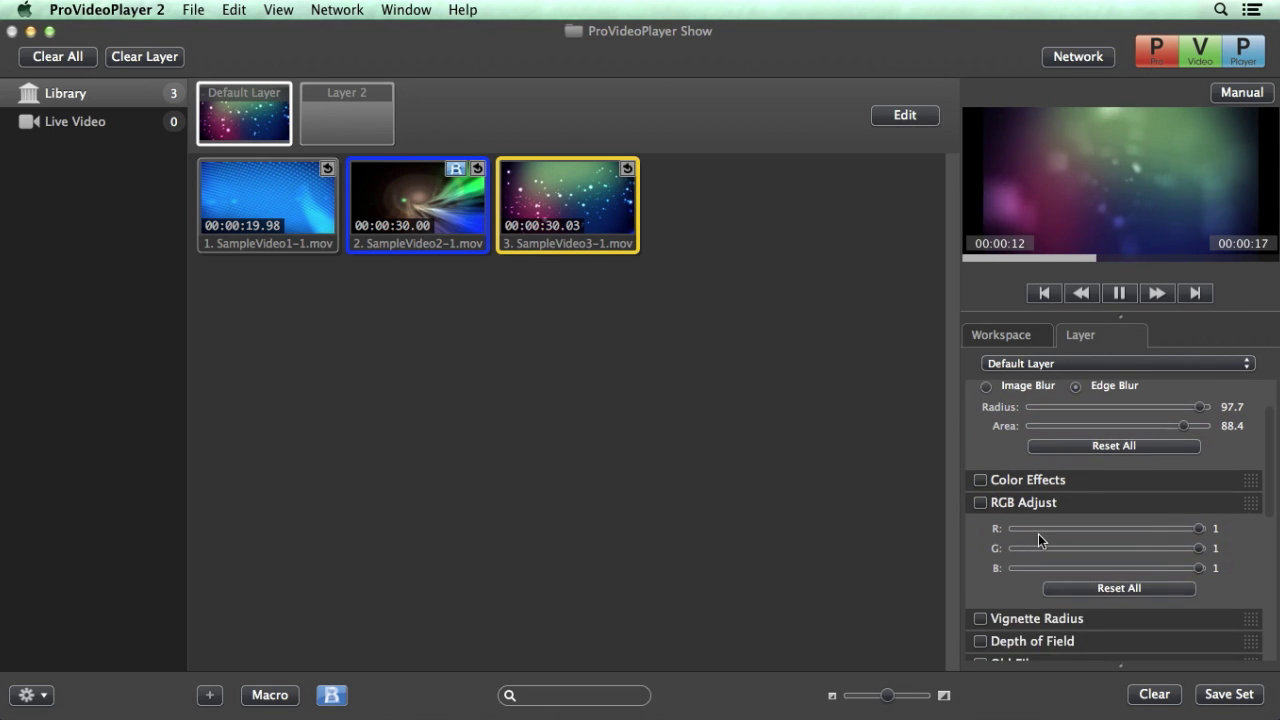
pyautogui.click(980, 502)
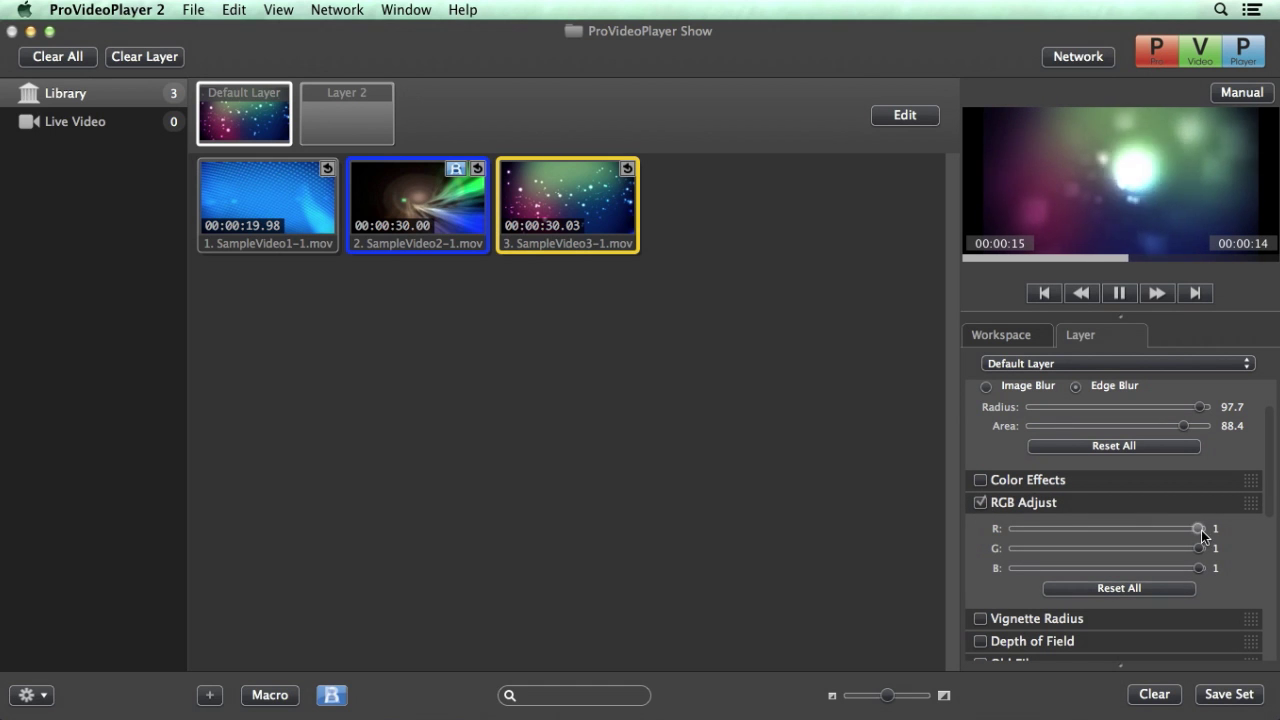
pyautogui.moveTo(1199, 529)
pyautogui.mouseDown()
pyautogui.moveTo(1037, 532)
pyautogui.moveTo(1223, 535)
pyautogui.moveTo(978, 535)
pyautogui.mouseUp()
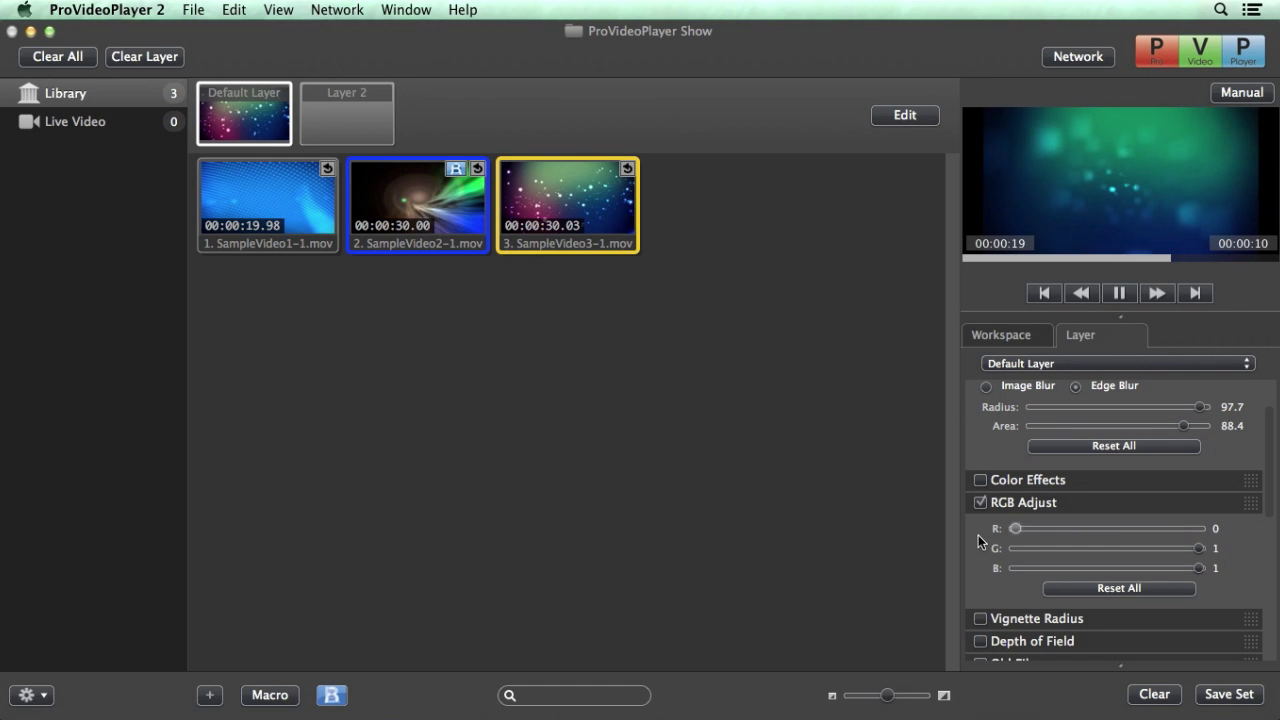
pyautogui.moveTo(1200, 548)
pyautogui.mouseDown()
pyautogui.moveTo(1057, 550)
pyautogui.moveTo(1262, 558)
pyautogui.moveTo(1010, 569)
pyautogui.mouseUp()
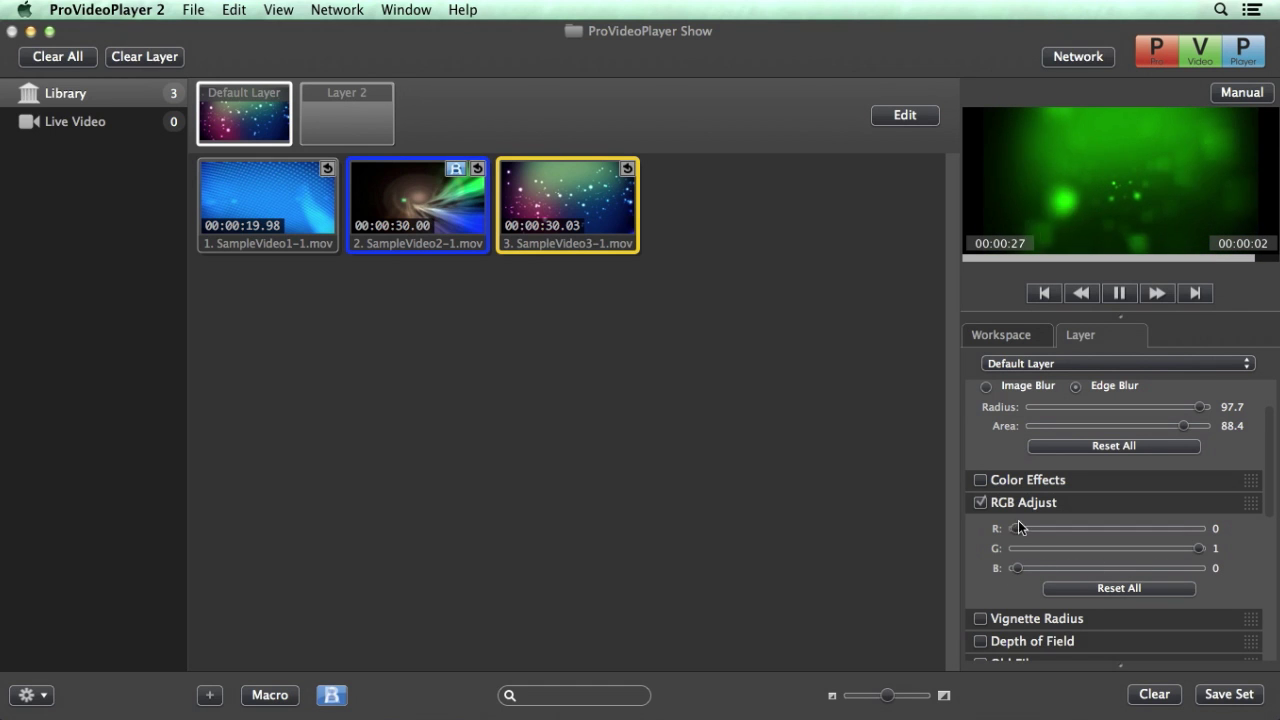
# Switch off RGB Adjust and Blur, then clear all playing media
pyautogui.click(980, 503)
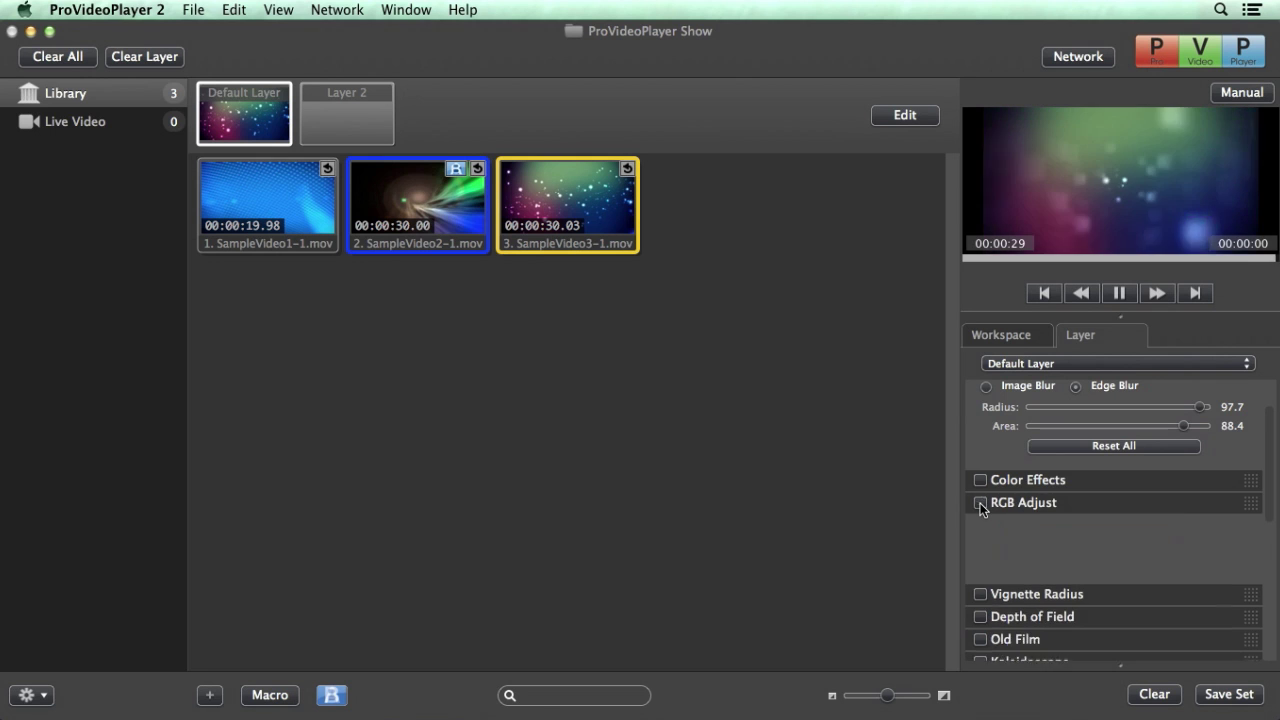
pyautogui.scroll(3, 1047, 475)
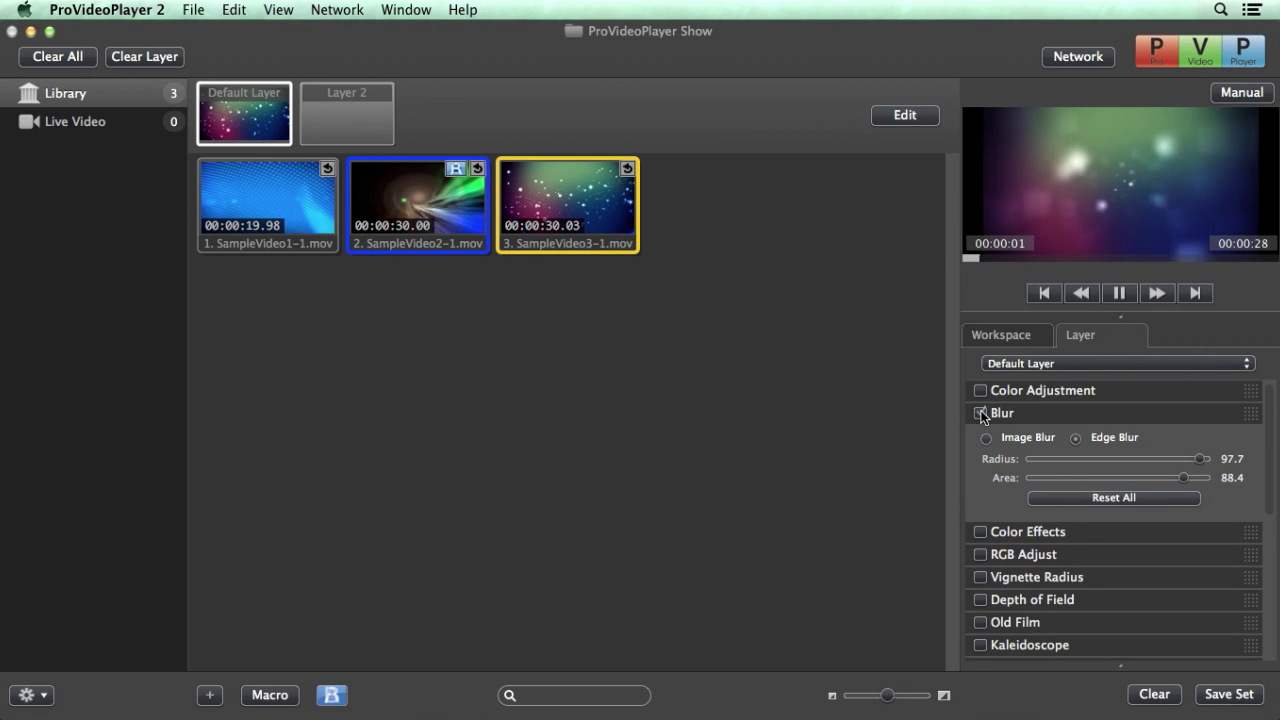
pyautogui.click(980, 413)
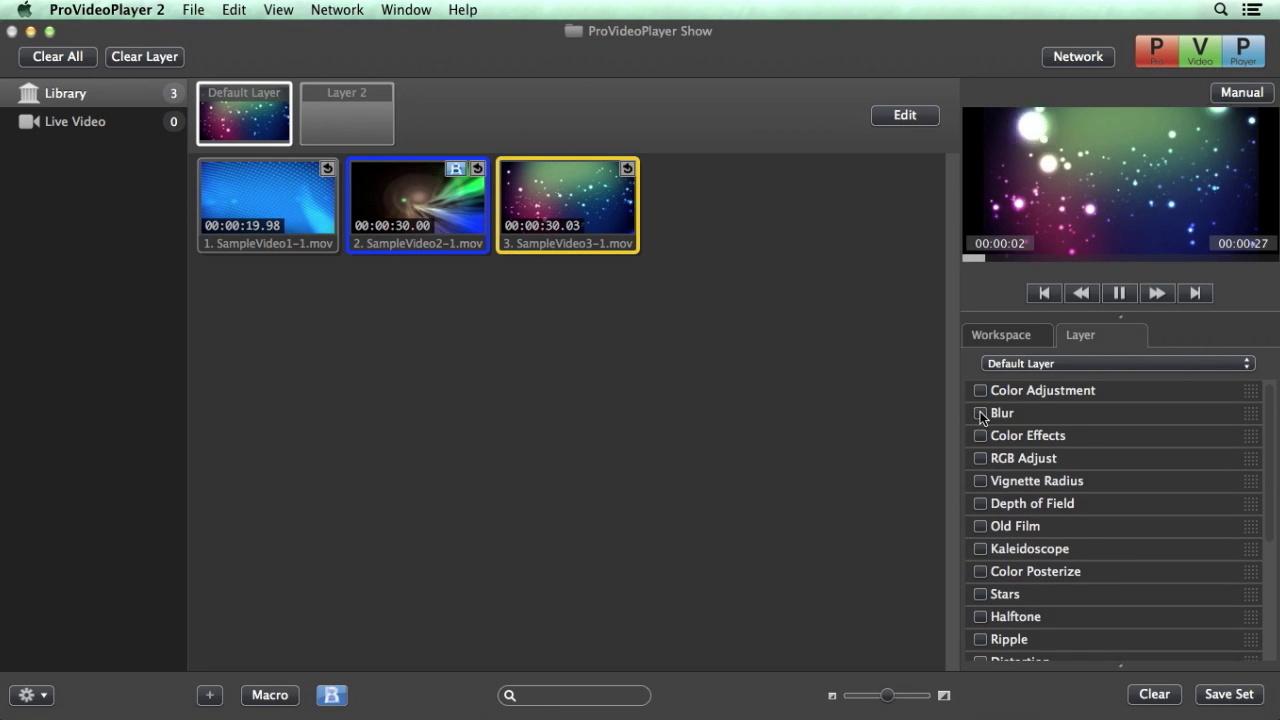
pyautogui.click(88, 57)
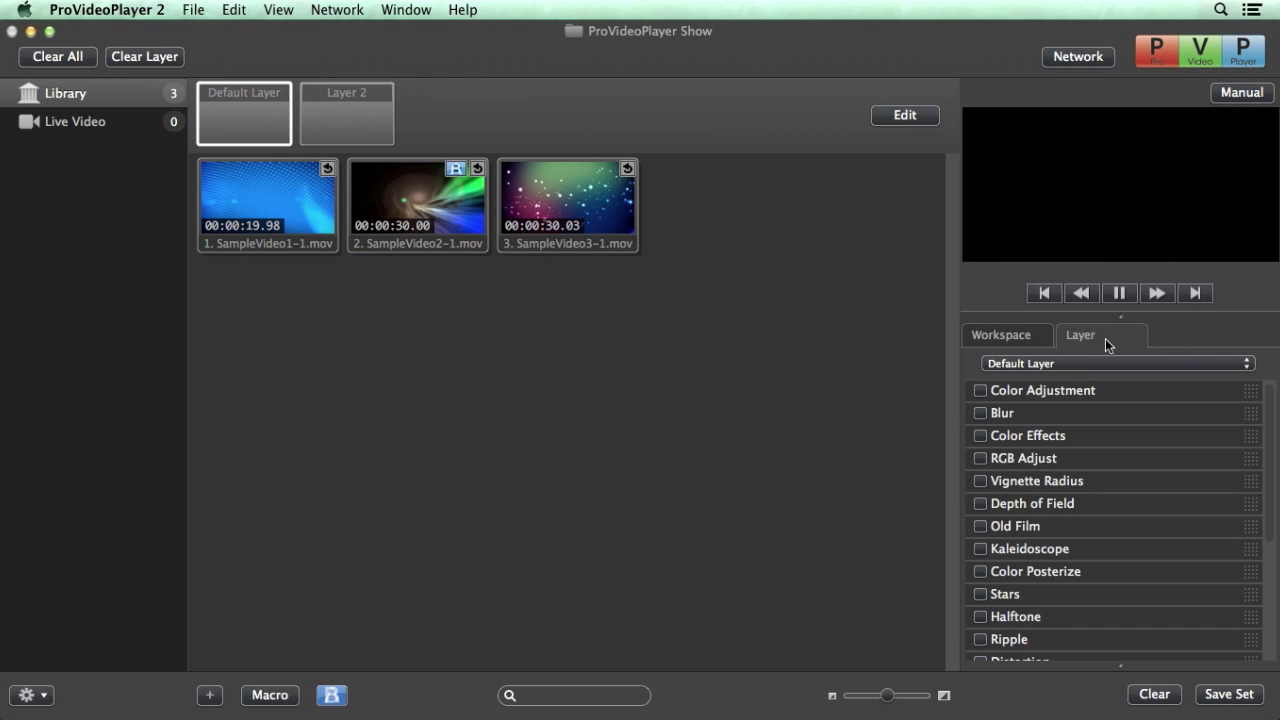
# Switch to manual transition mode and T-bar SampleVideo1 onto the output
pyautogui.click(1254, 95)
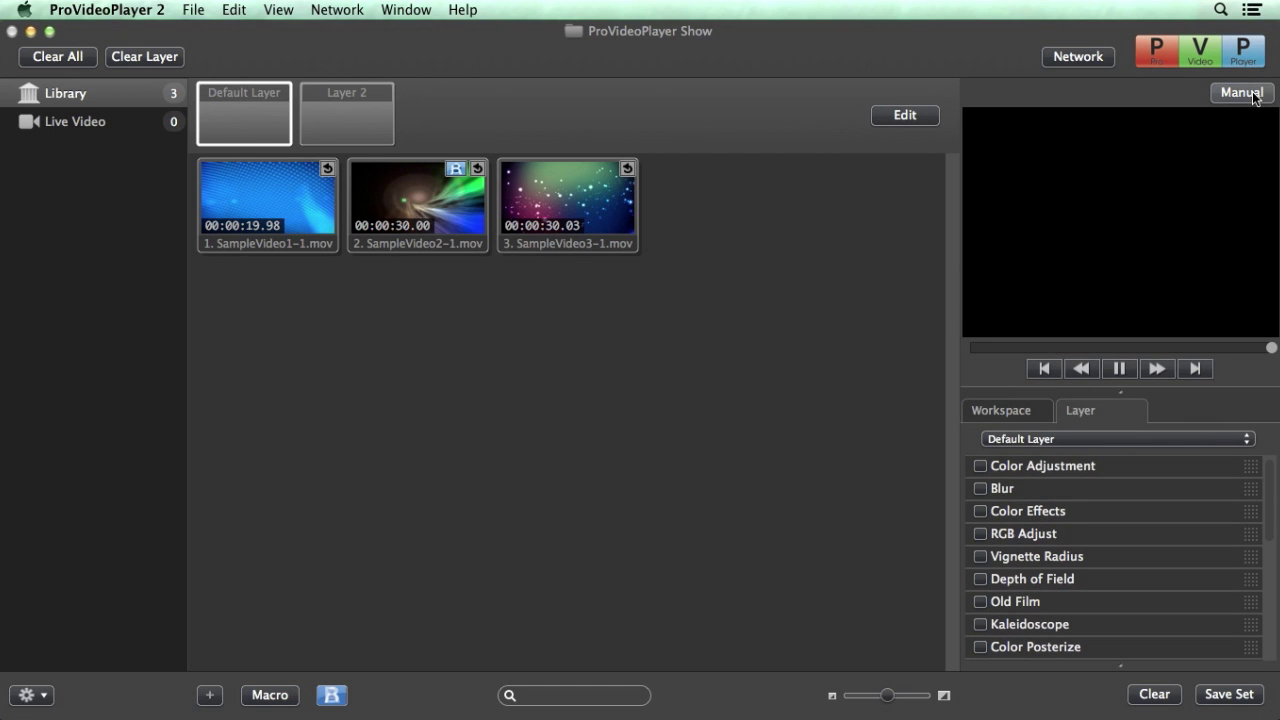
pyautogui.click(291, 198)
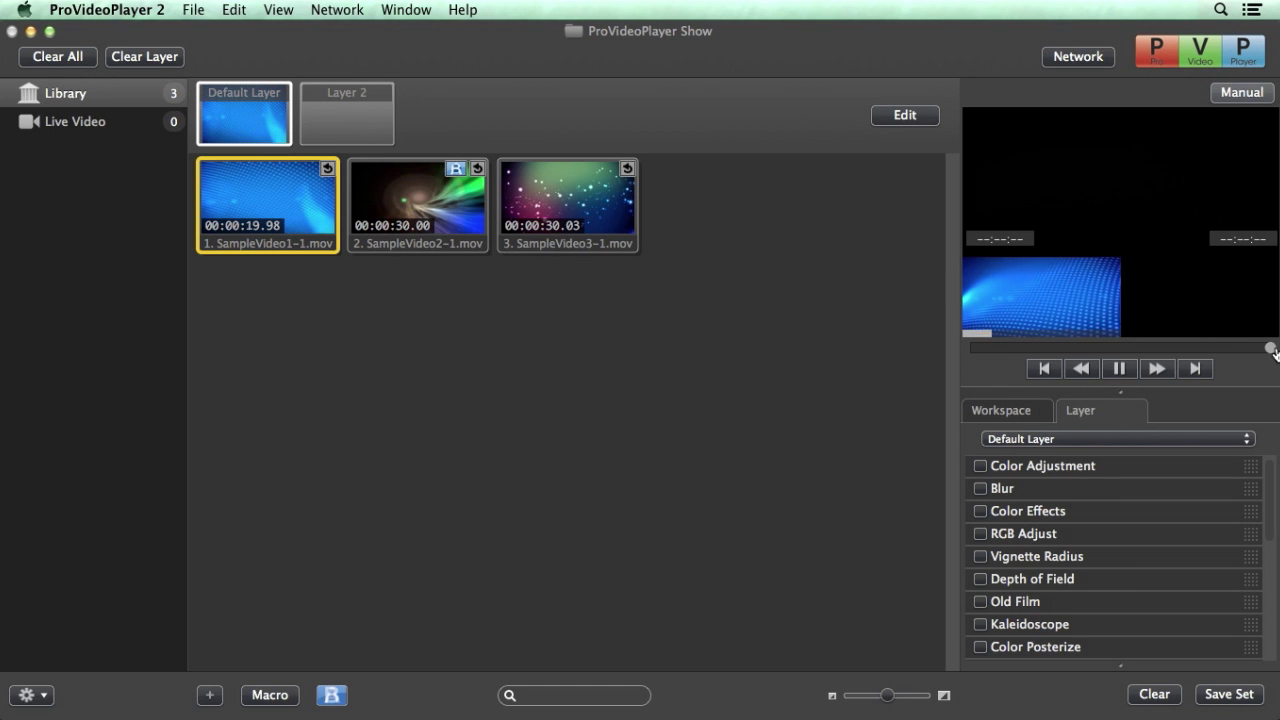
pyautogui.moveTo(1272, 349); pyautogui.dragTo(960, 344)
# Cue SampleVideo3, T-bar the output over to it, then clear the Default Layer
pyautogui.click(525, 215)
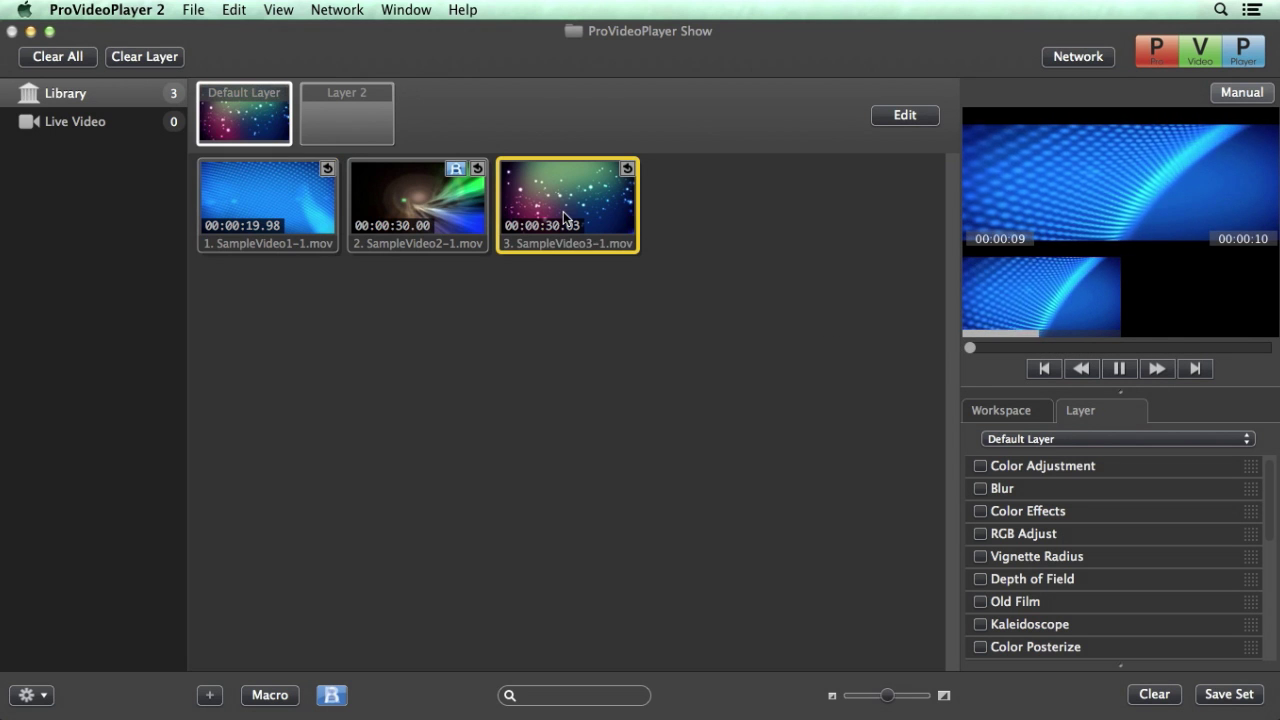
pyautogui.moveTo(970, 349); pyautogui.dragTo(1270, 364)
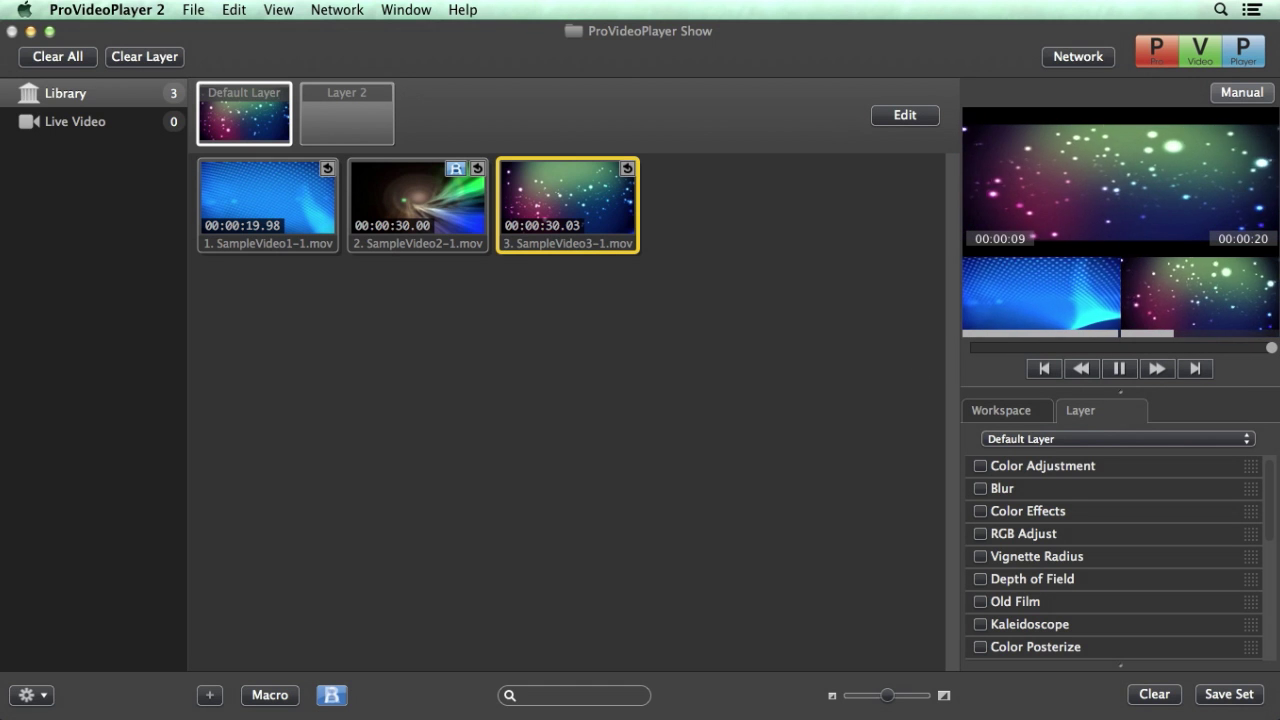
pyautogui.click(168, 60)
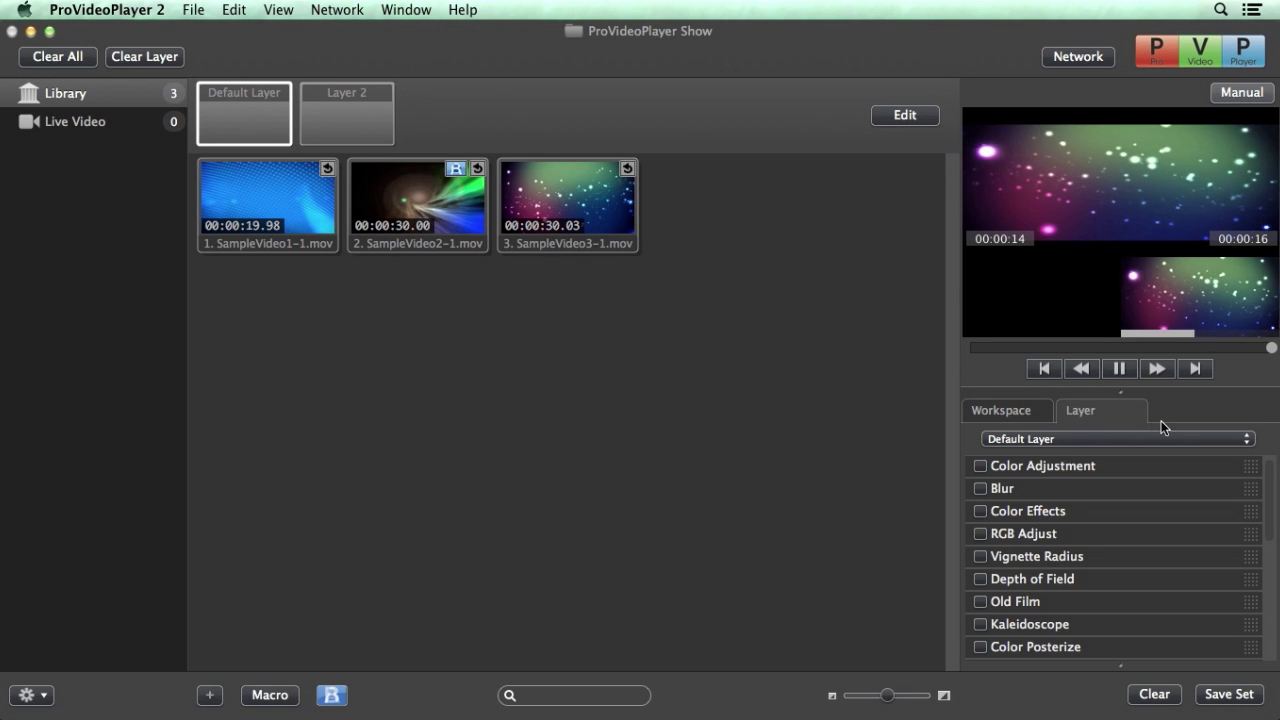
# T-bar to black, cue and T-bar in SampleVideo2, then cue SampleVideo3 next
pyautogui.moveTo(1273, 353); pyautogui.dragTo(962, 350)
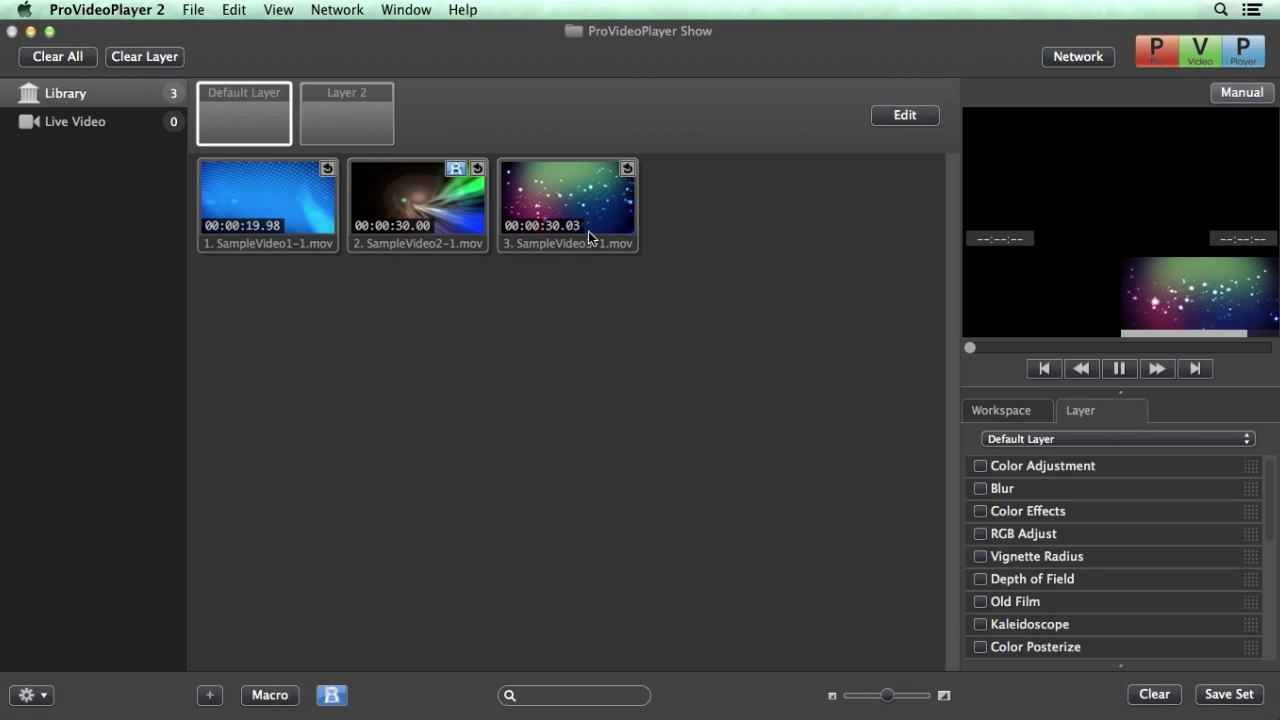
pyautogui.click(434, 215)
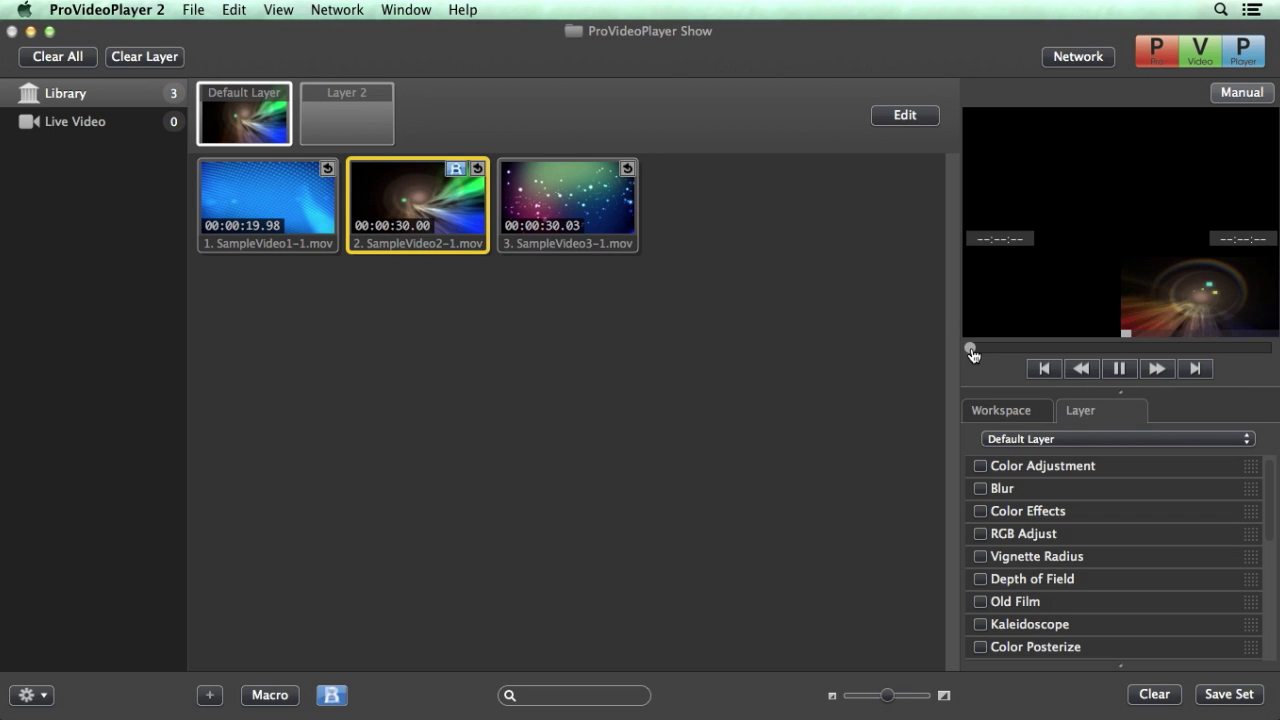
pyautogui.moveTo(971, 353); pyautogui.dragTo(1266, 353)
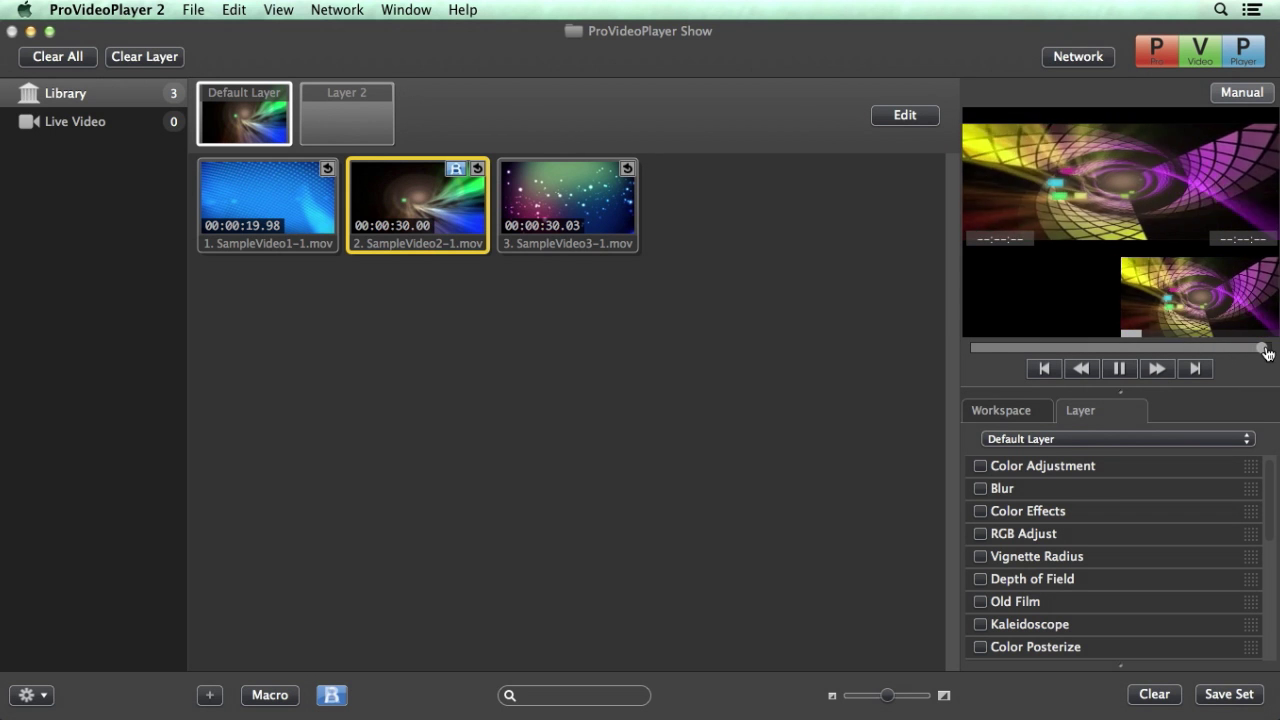
pyautogui.click(569, 212)
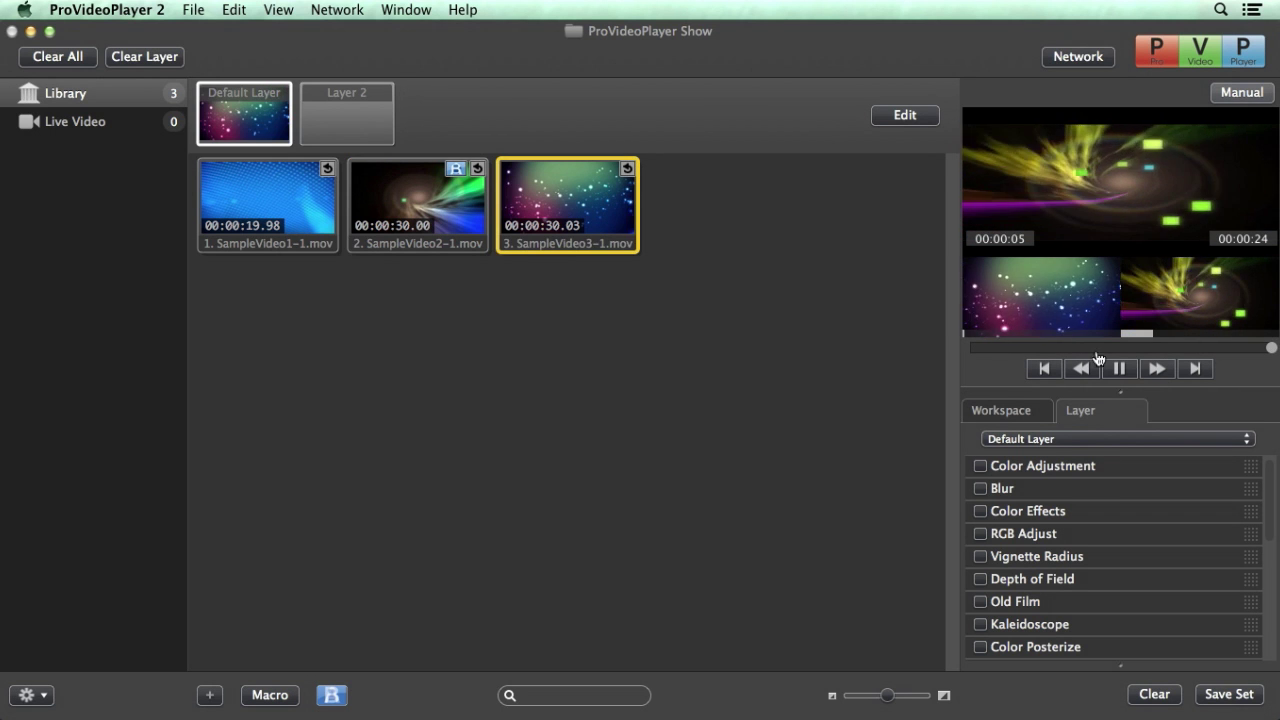